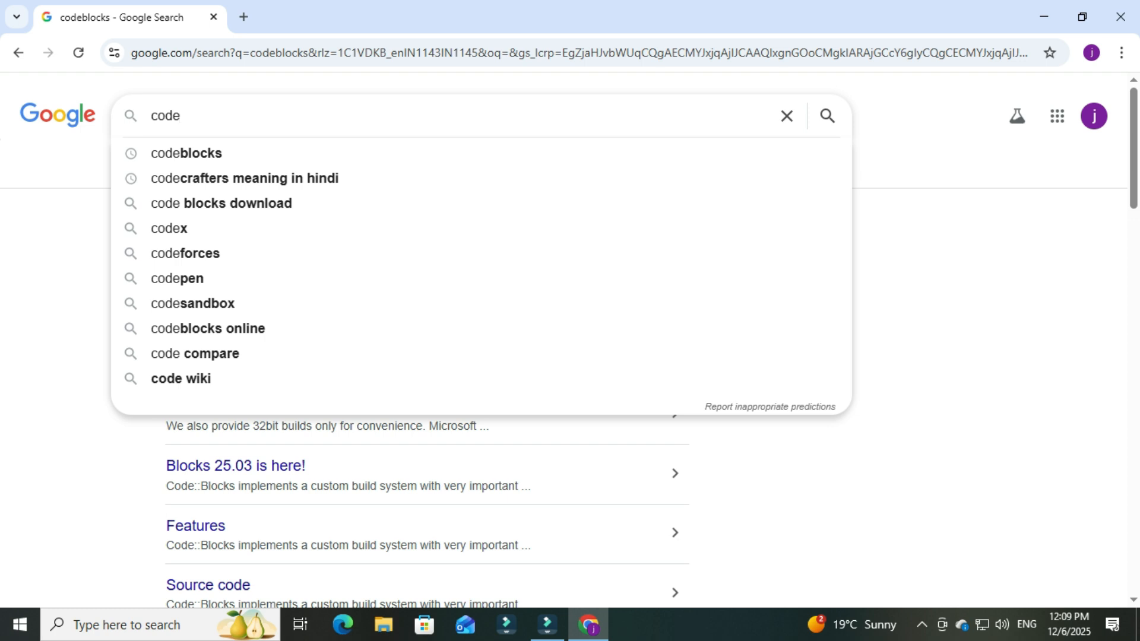
Search for codeblocks and open the binary releases page in the official Code::Blocks site's downloads section
left_click(186, 154)
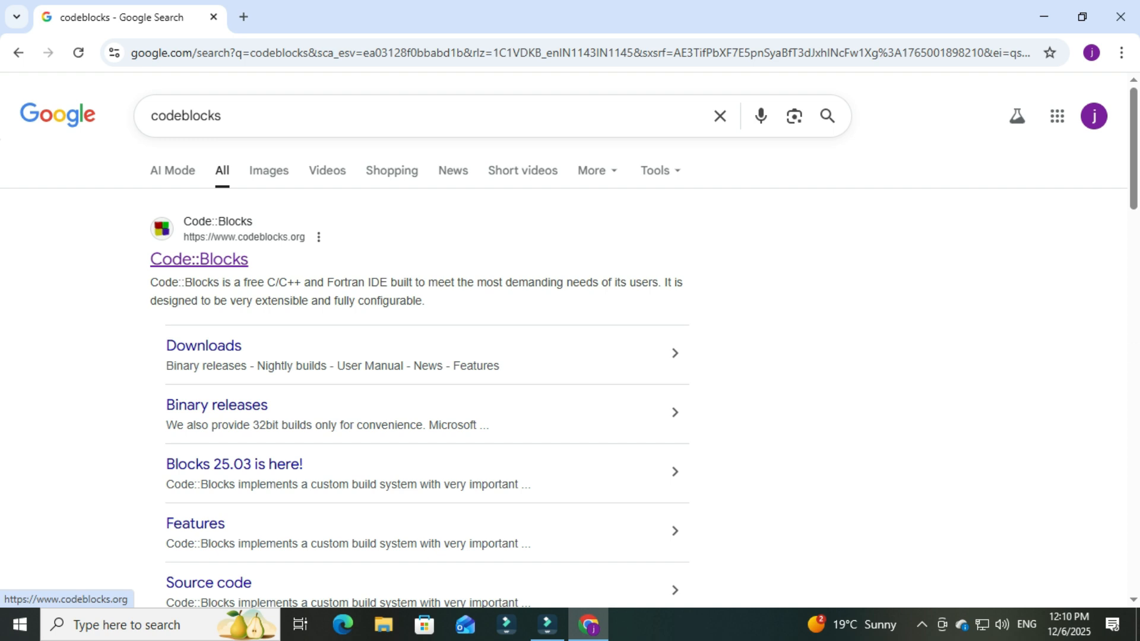
left_click(199, 259)
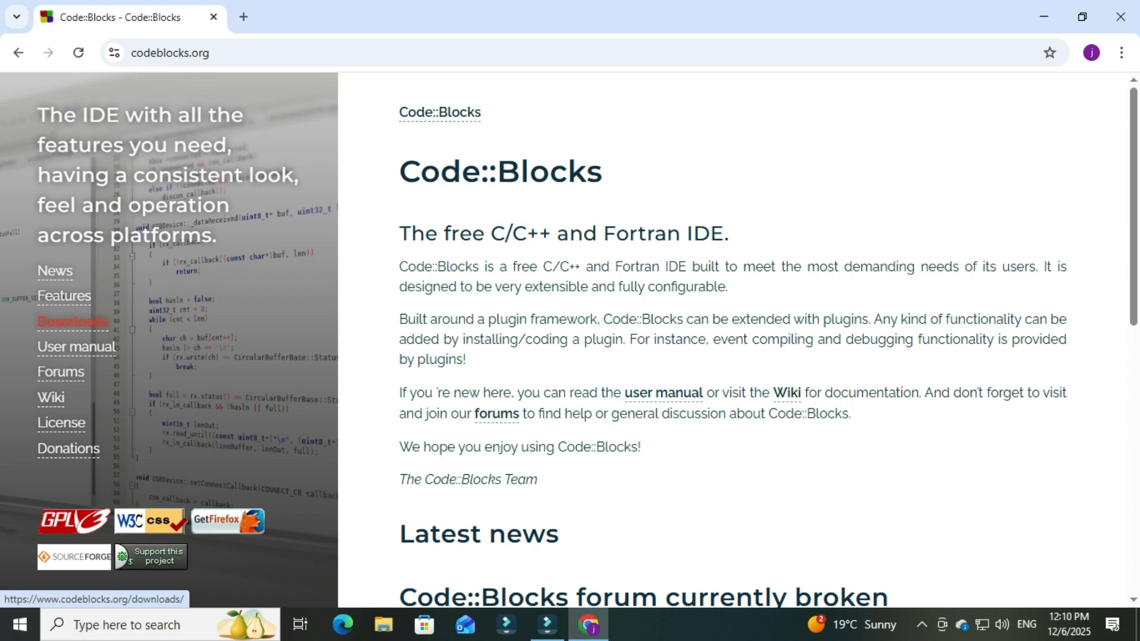
left_click(89, 323)
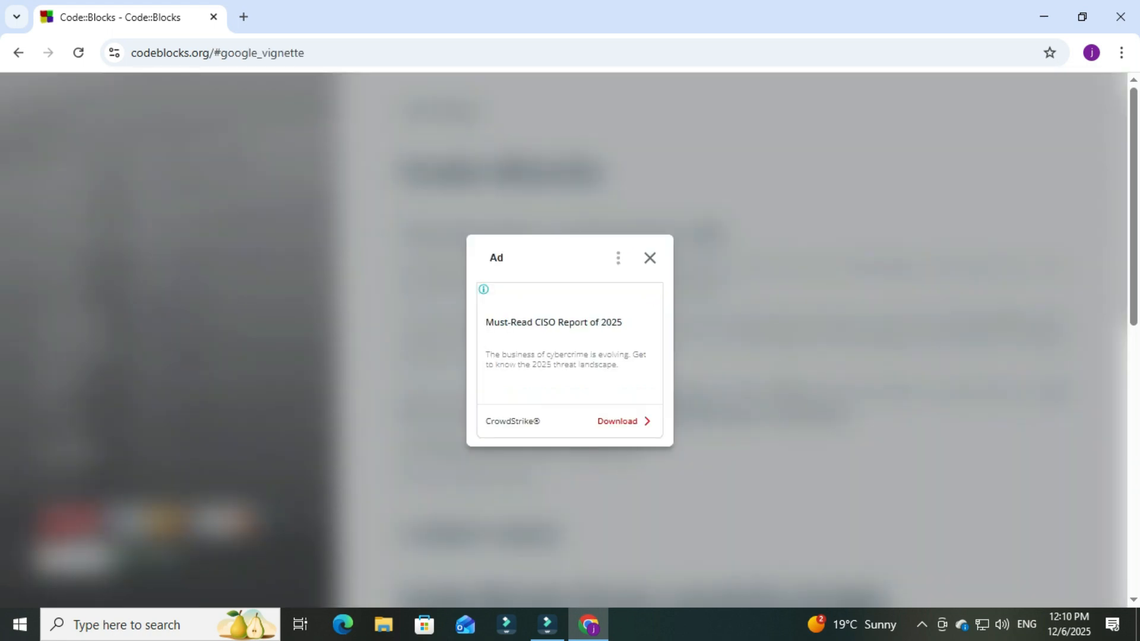
left_click(650, 258)
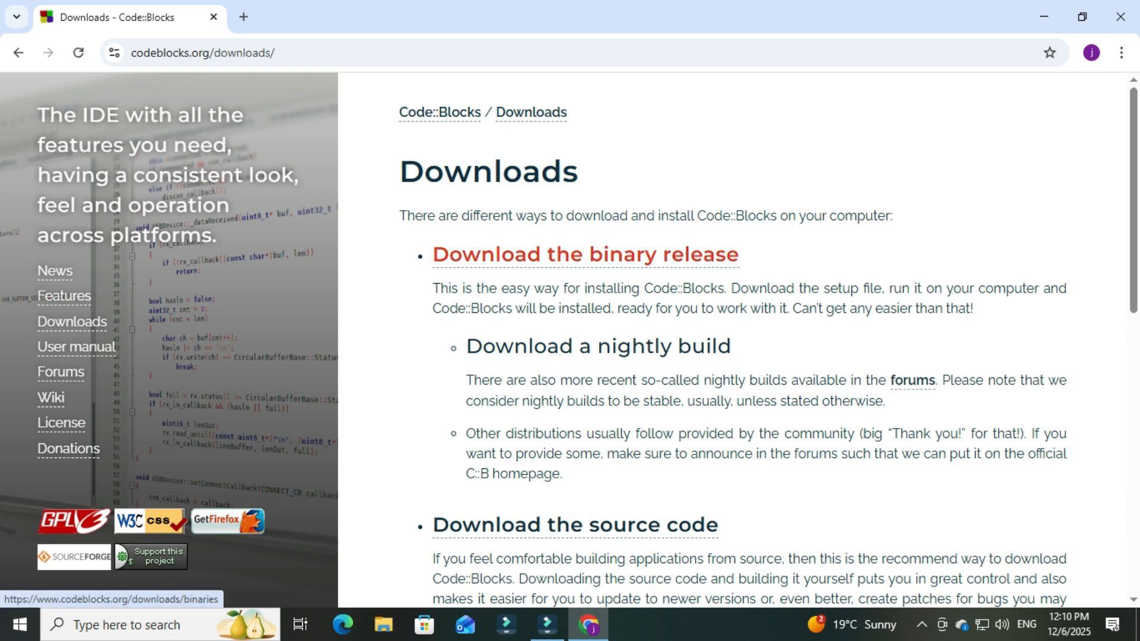
left_click(584, 255)
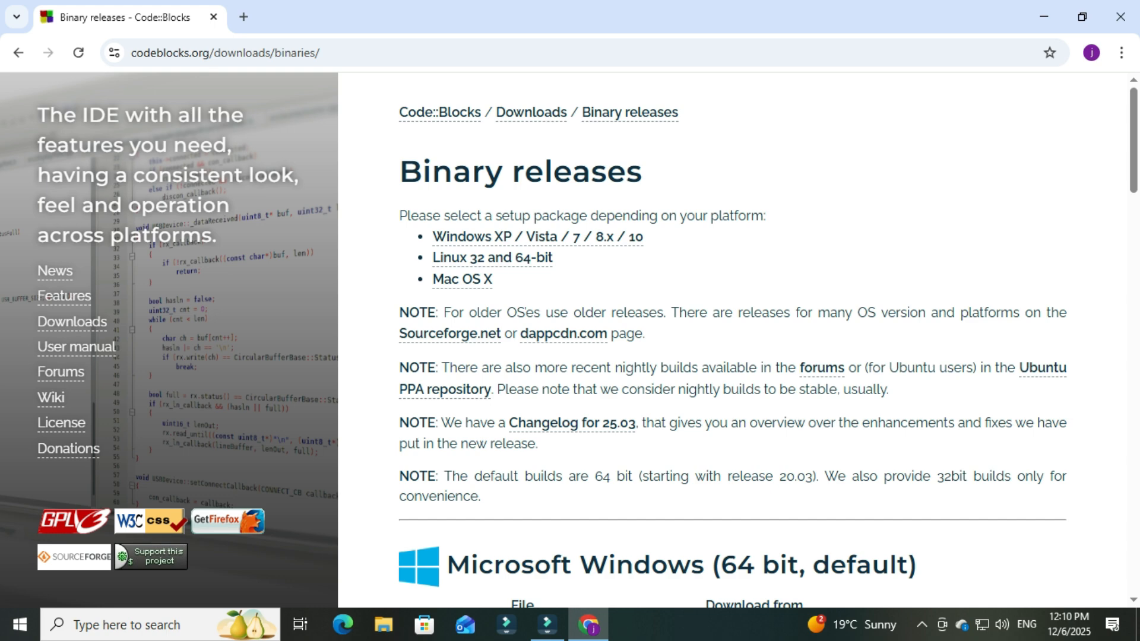
Download codeblocks-25.03mingw-setup.exe for 64-bit Microsoft Windows from Sourceforge.net
scroll(731, 338, "down", 3)
scroll(732, 338, "down", 1)
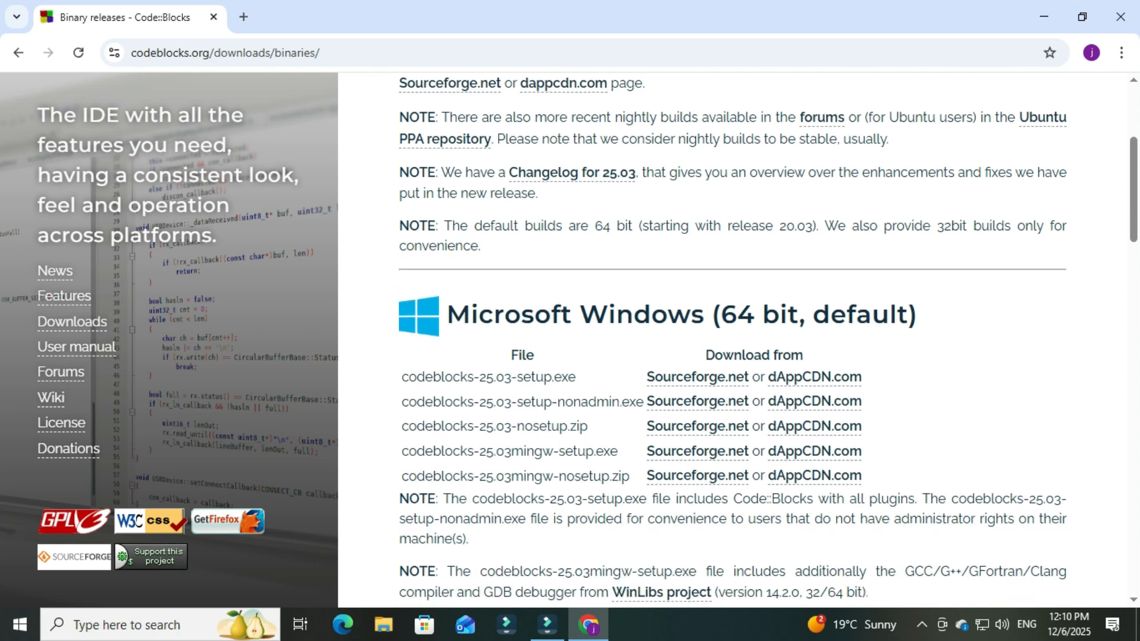
scroll(732, 339, "down", 1)
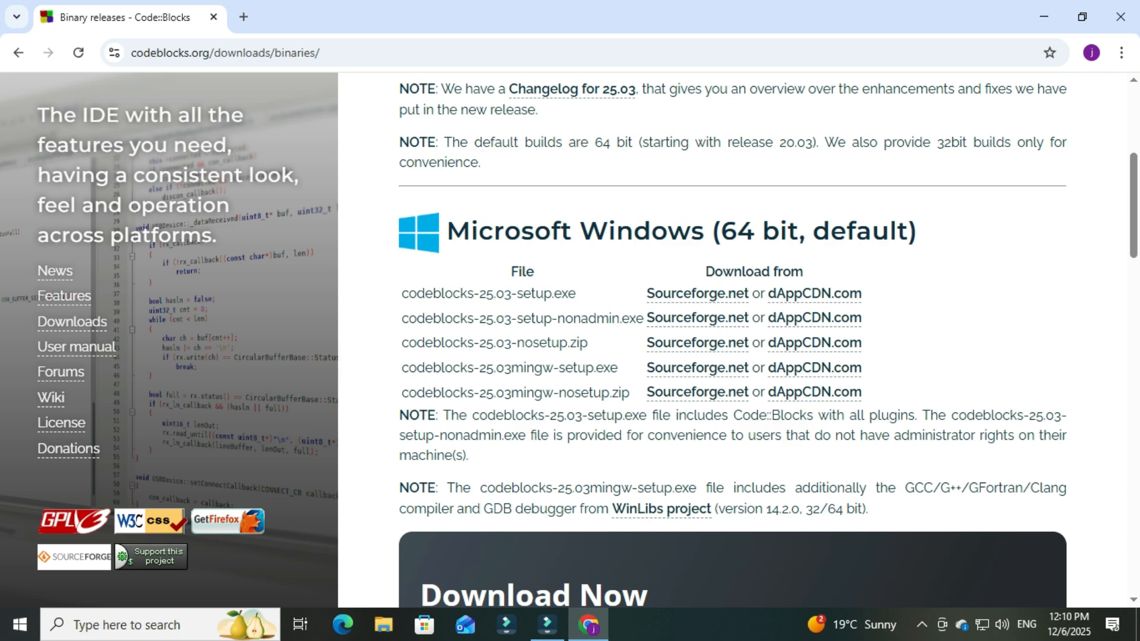
scroll(732, 338, "down", 9)
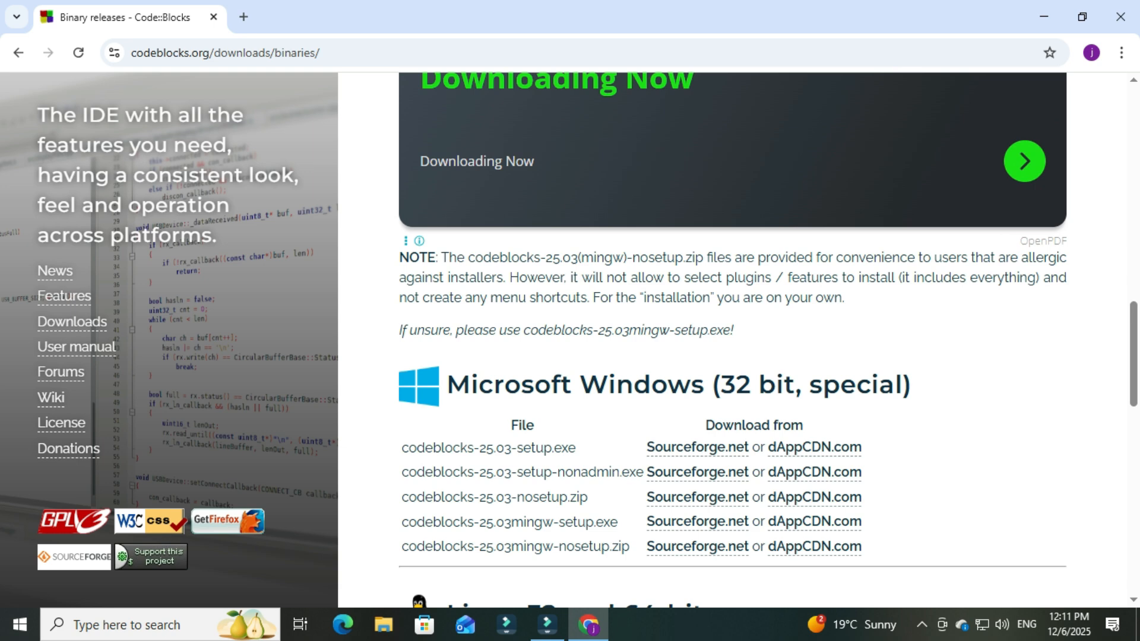
scroll(732, 338, "up", 10)
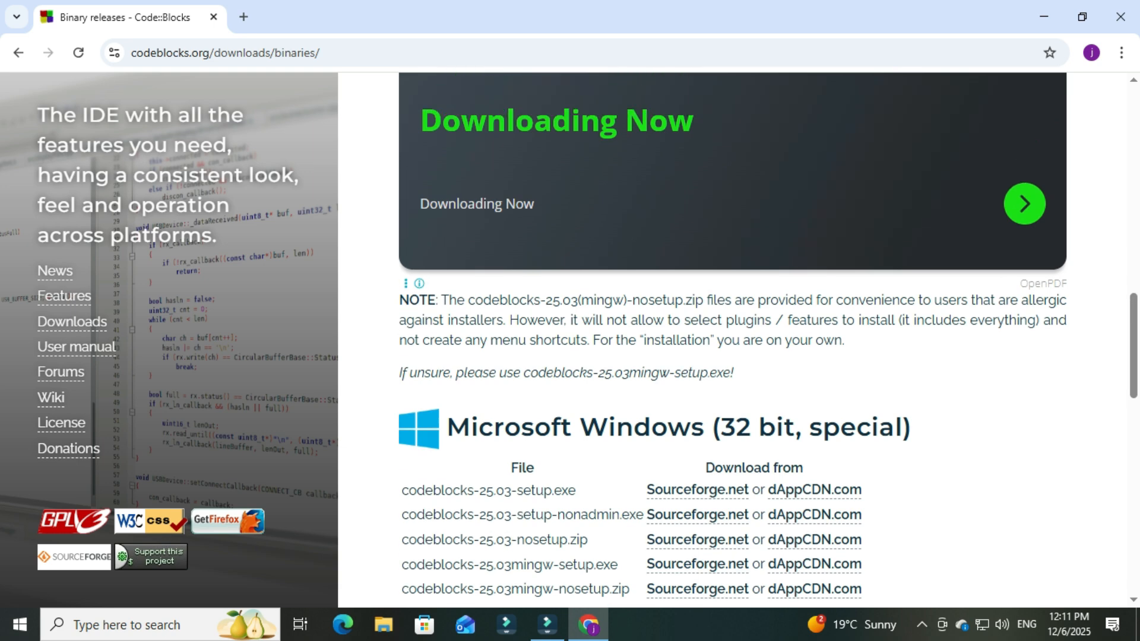
scroll(732, 339, "up", 2)
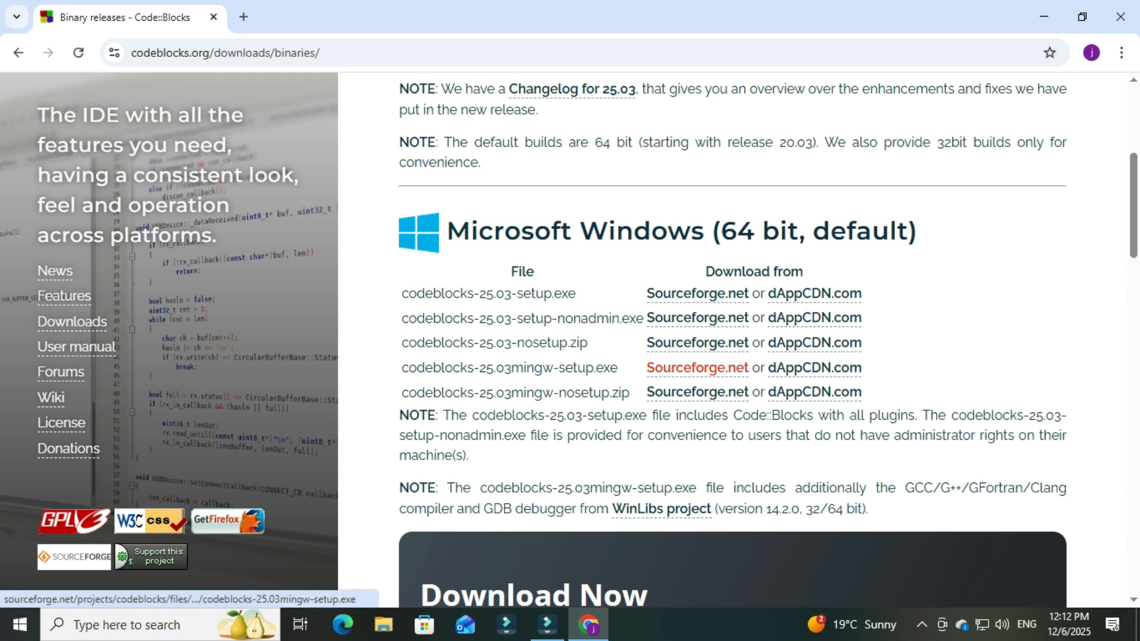
left_click(697, 367)
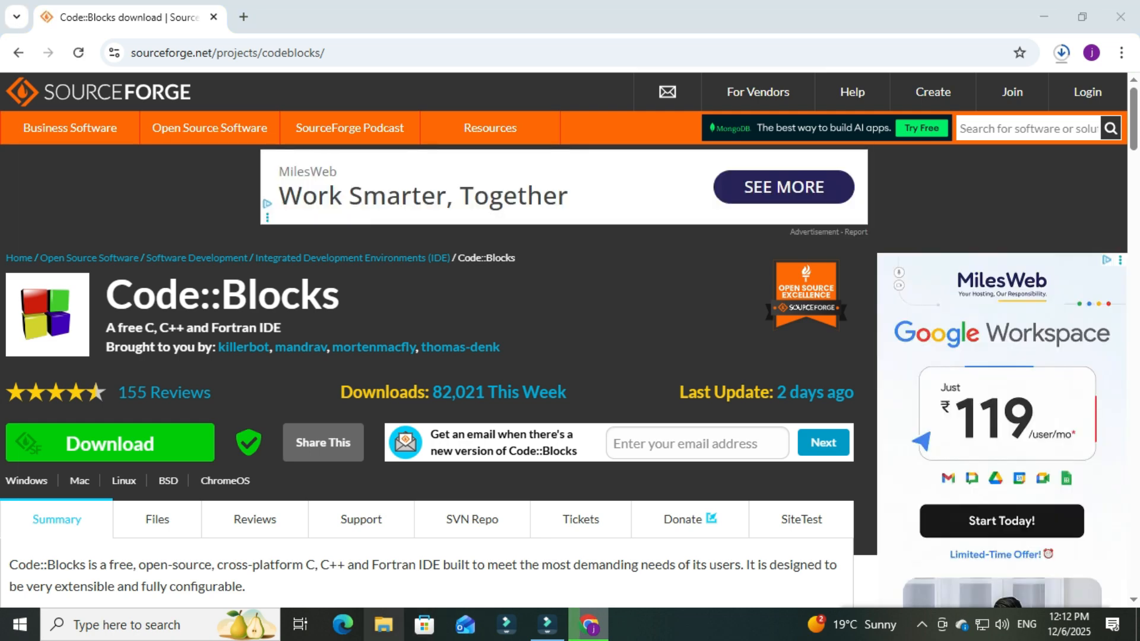
Switch to File Explorer and run the codeblocks-25.03mingw-setup installer from the Downloads folder
left_click(383, 625)
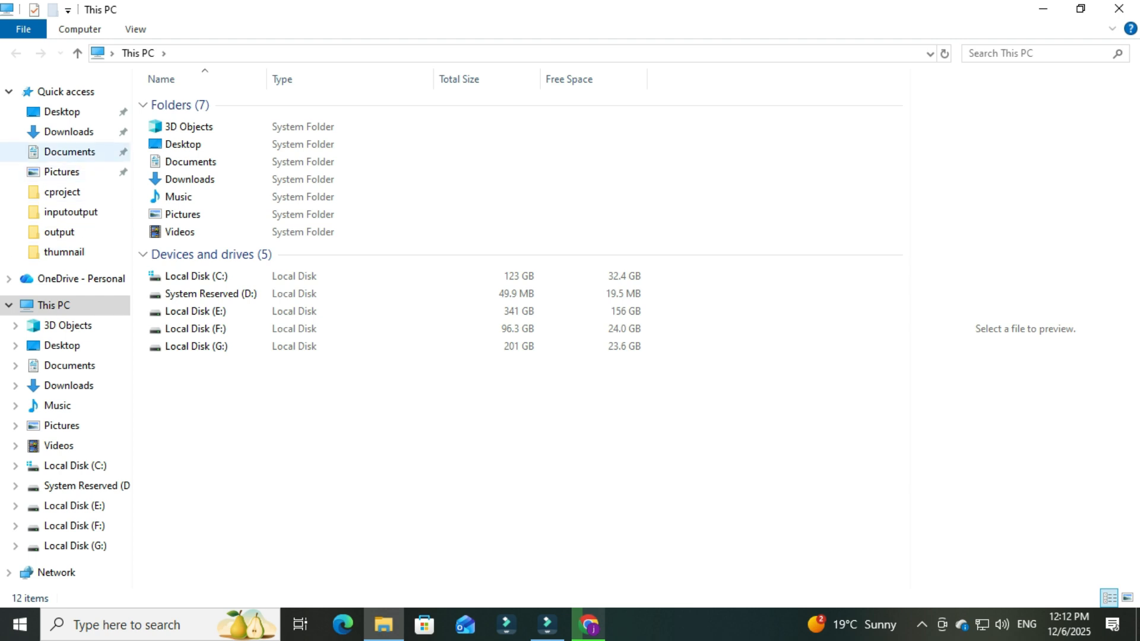
left_click(69, 132)
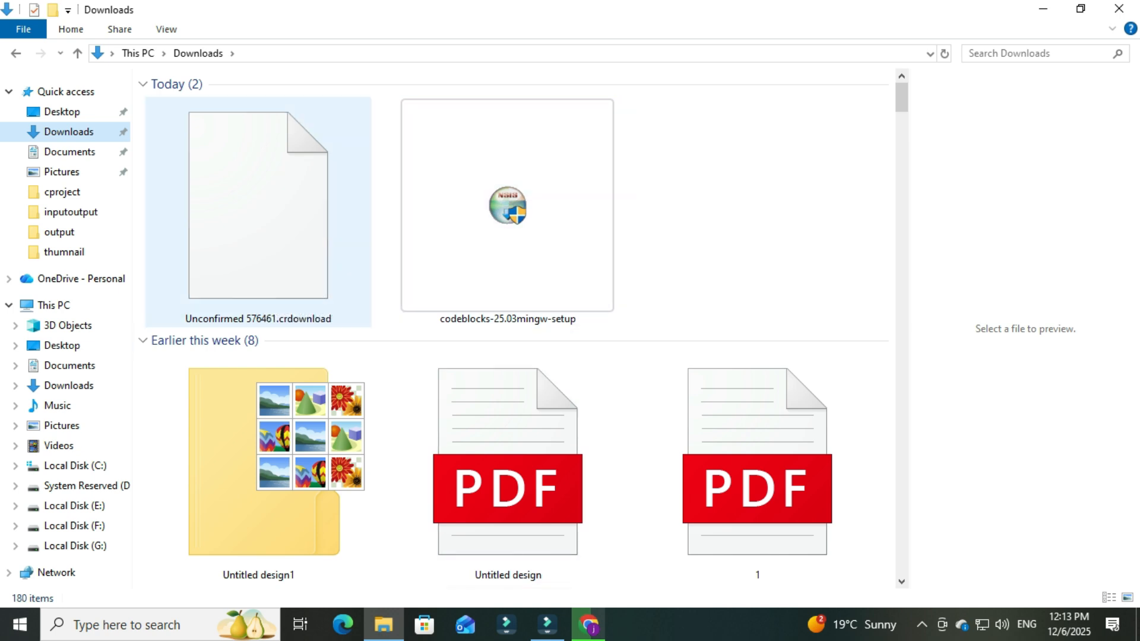
left_click(507, 207)
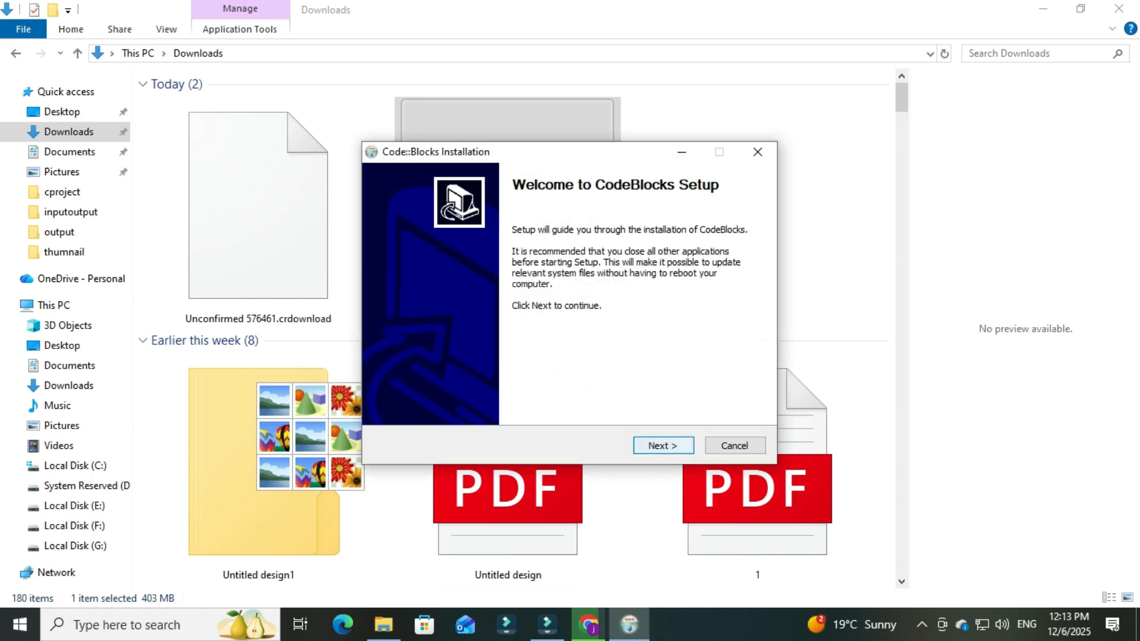
Accept the setup's licence and install the full set of Code::Blocks components into C:\Program Files\CodeBlocks
left_click(682, 444)
key("Return")
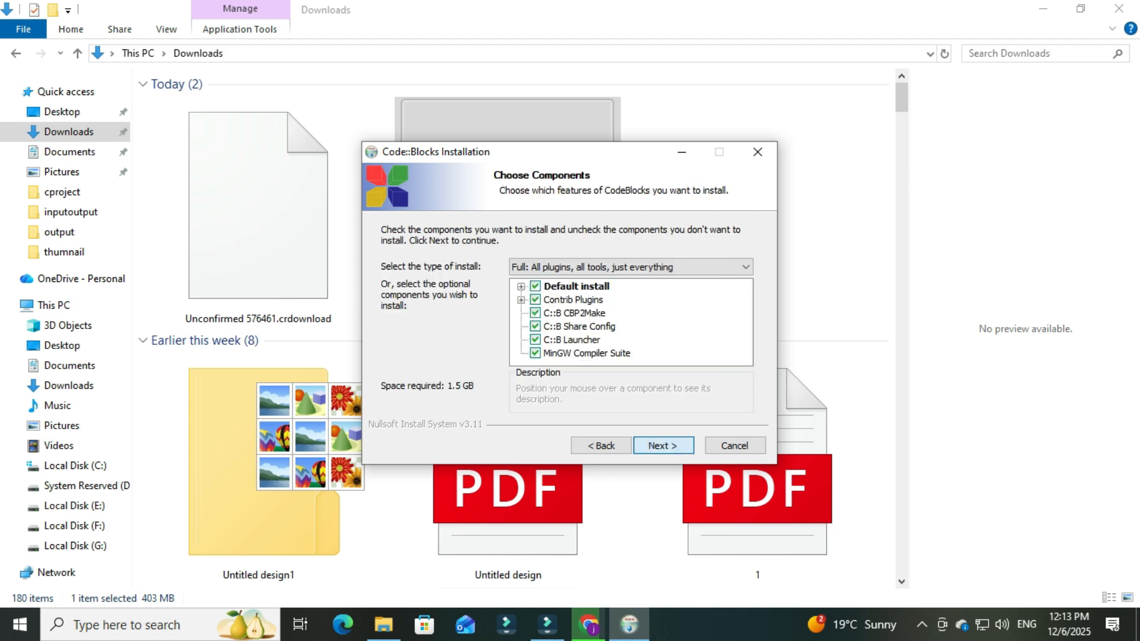
key("Return")
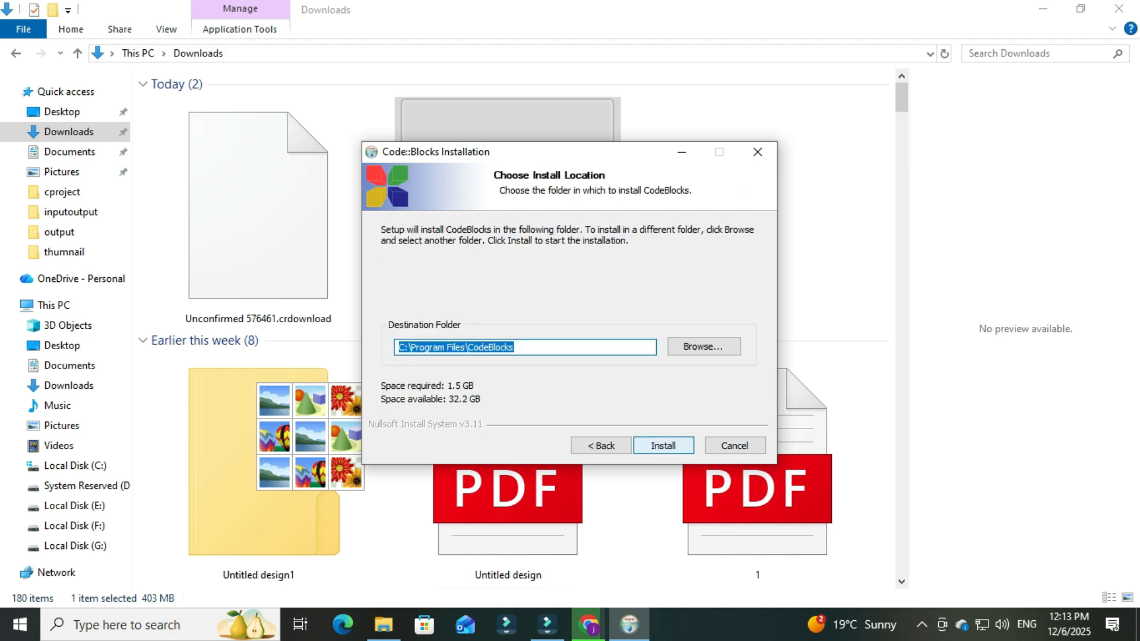
key("Return")
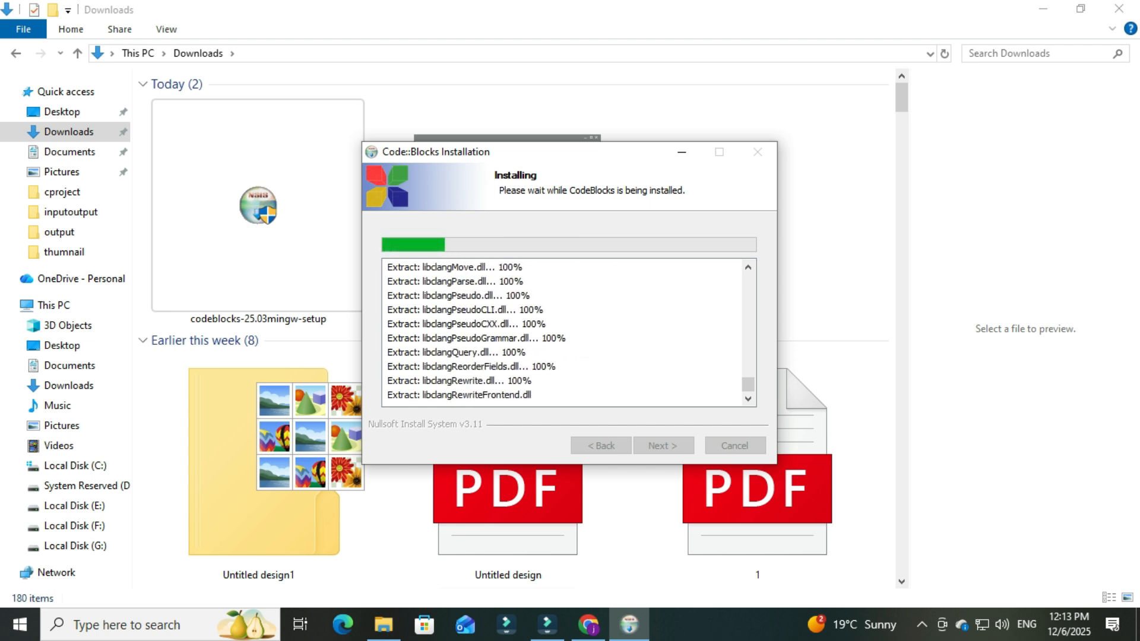
Reposition the installer window and minimize the File Explorer and browser windows behind it
left_click_drag(556, 157, 792, 257)
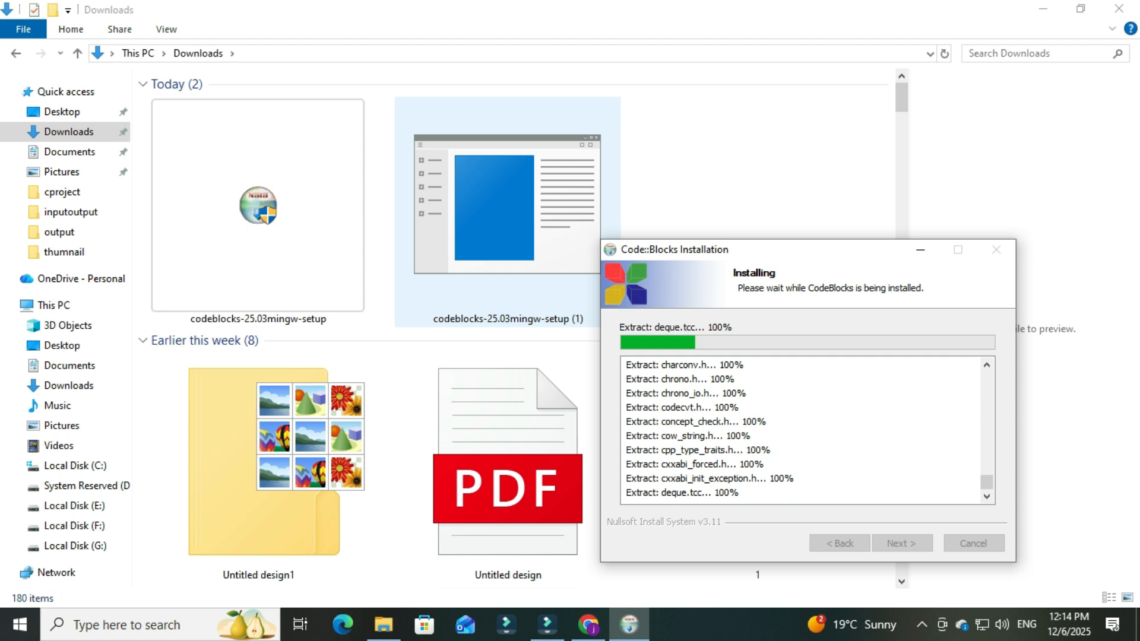
left_click_drag(802, 250, 732, 179)
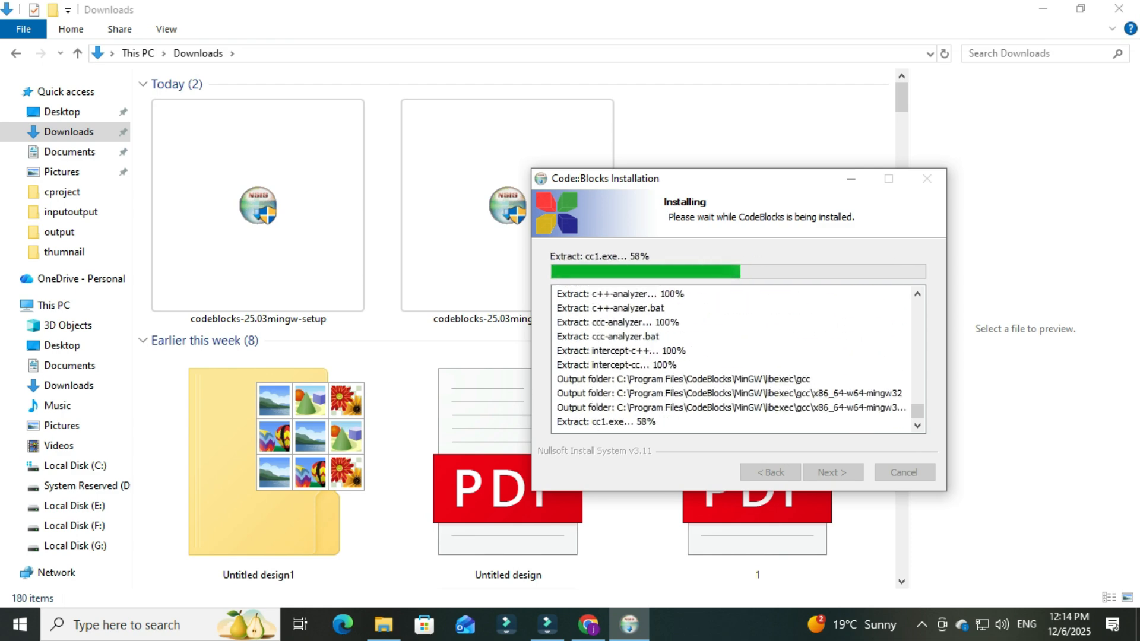
left_click(1043, 9)
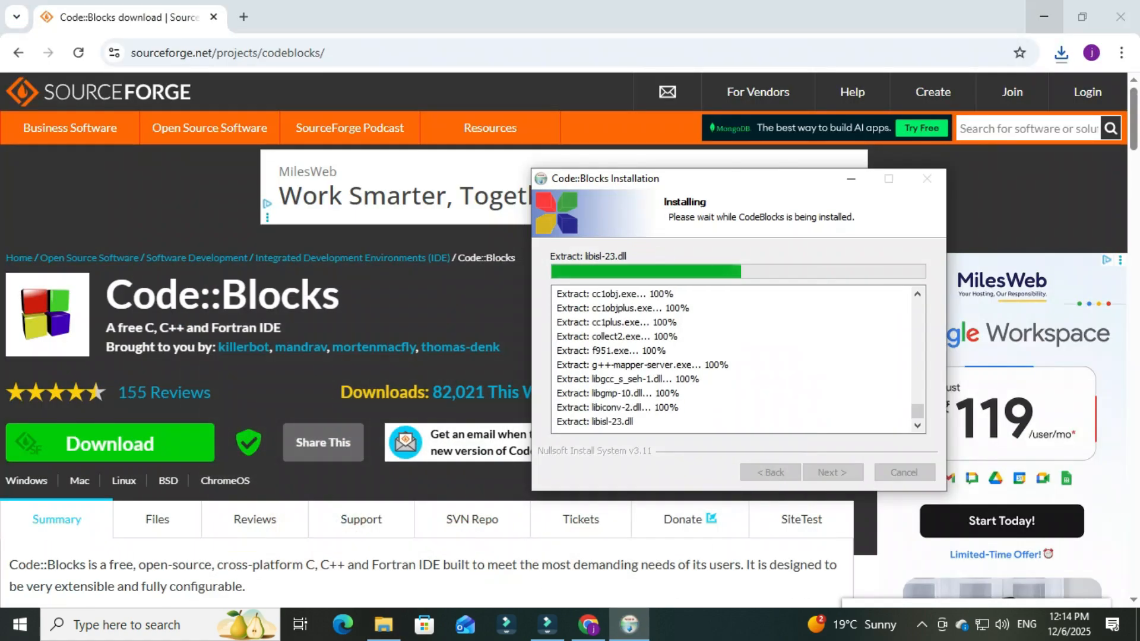
left_click(1043, 17)
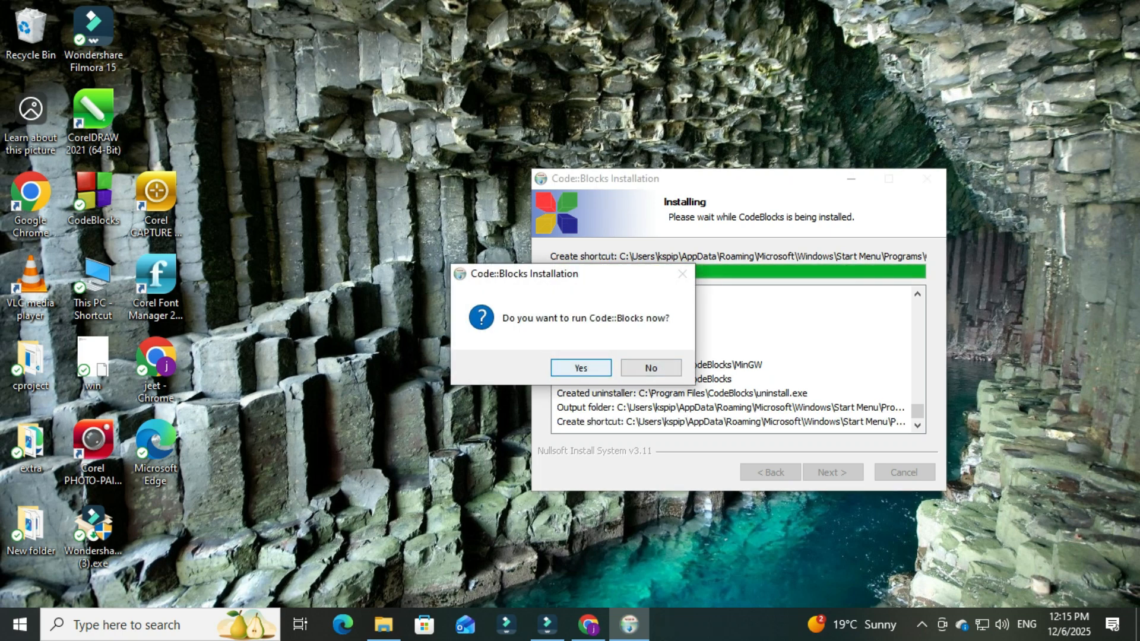
Choose to run Code::Blocks now and finish the installation
key("Return")
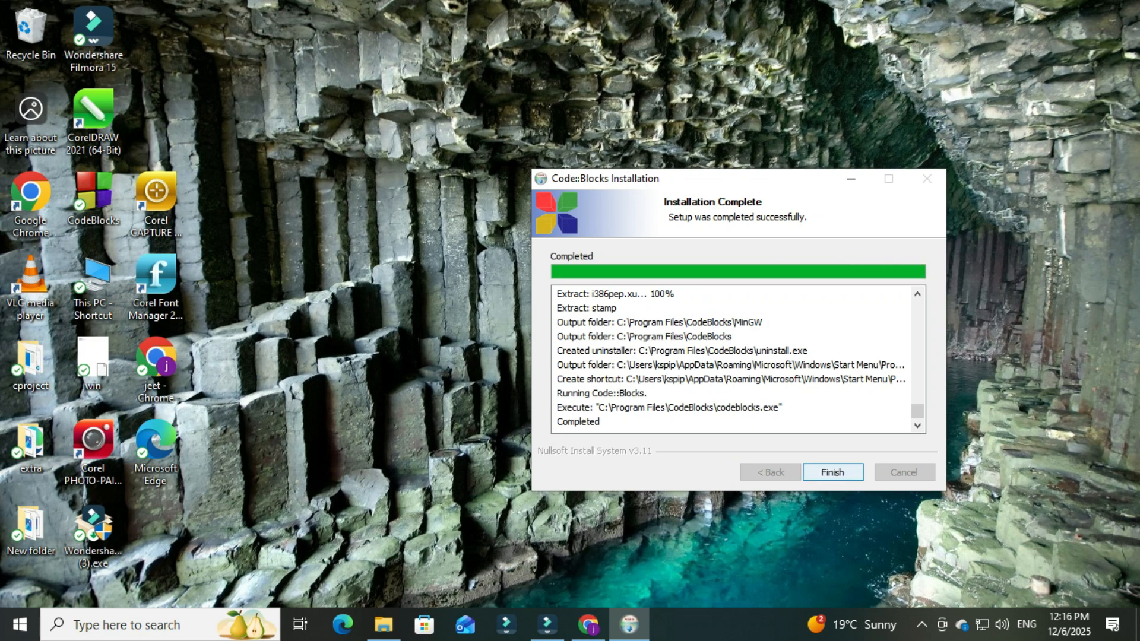
key("Return")
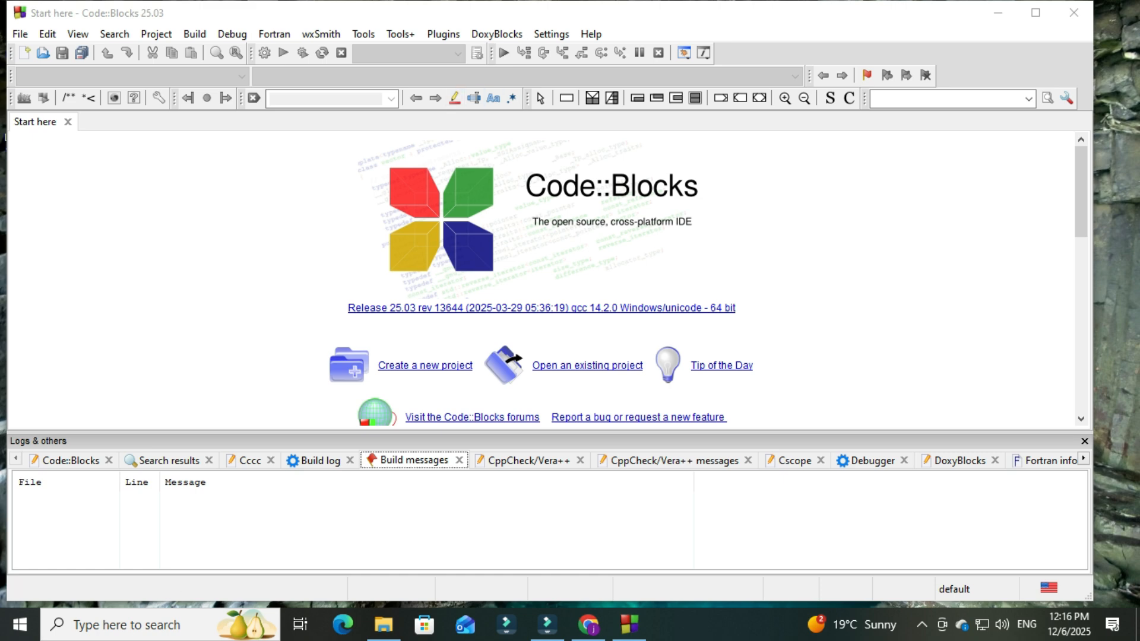
Start a new Console application project in Code::Blocks with C as its language
left_click(425, 366)
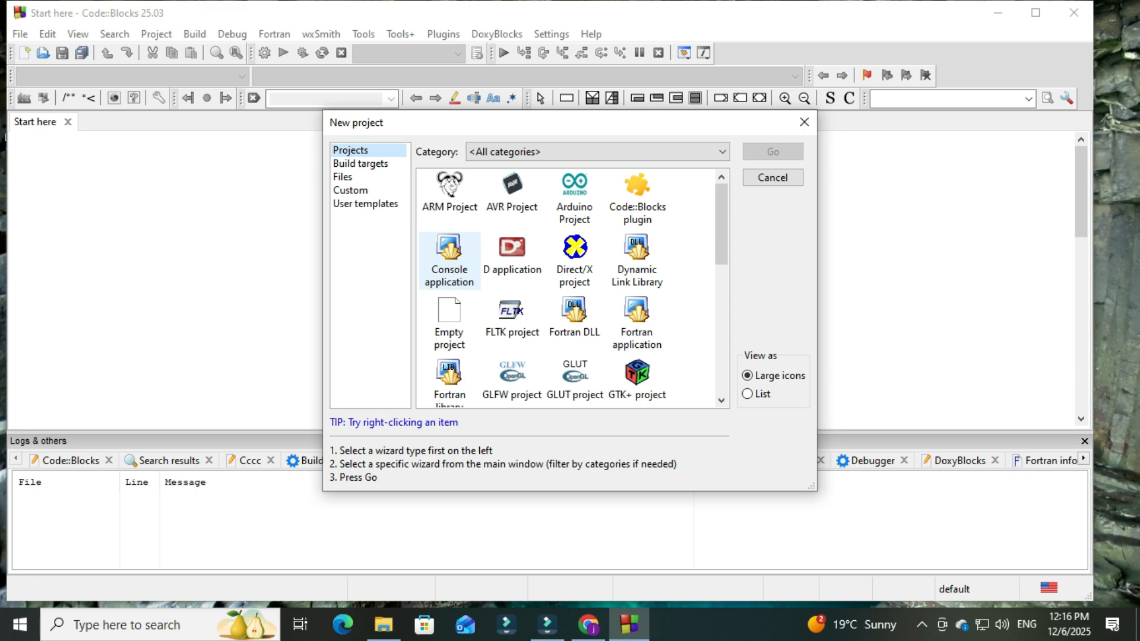
left_click(450, 261)
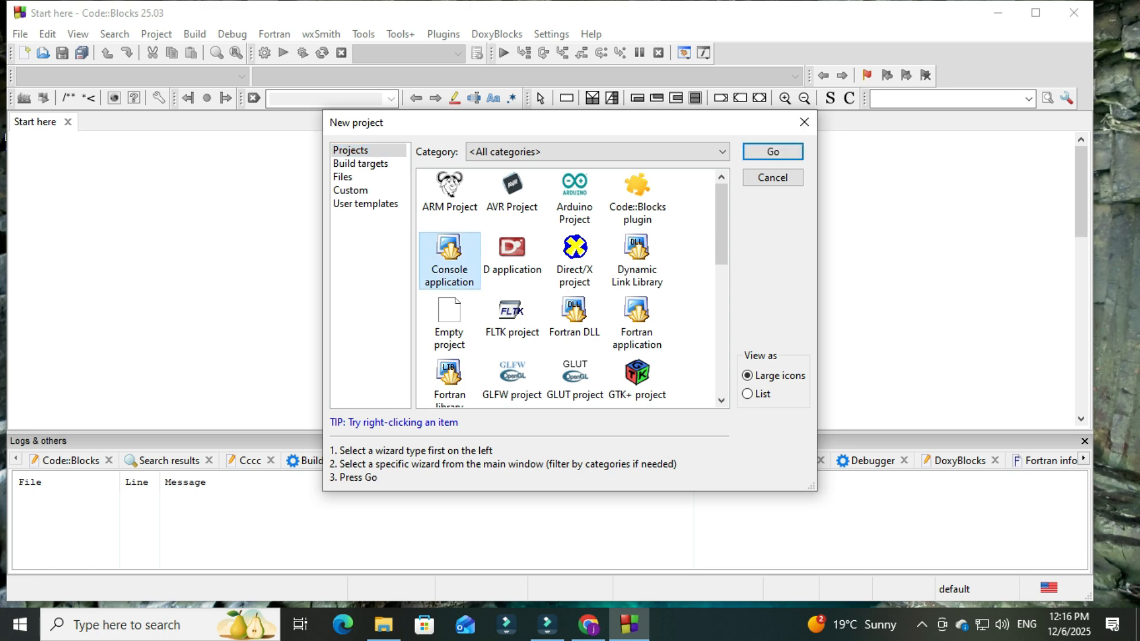
left_click(773, 152)
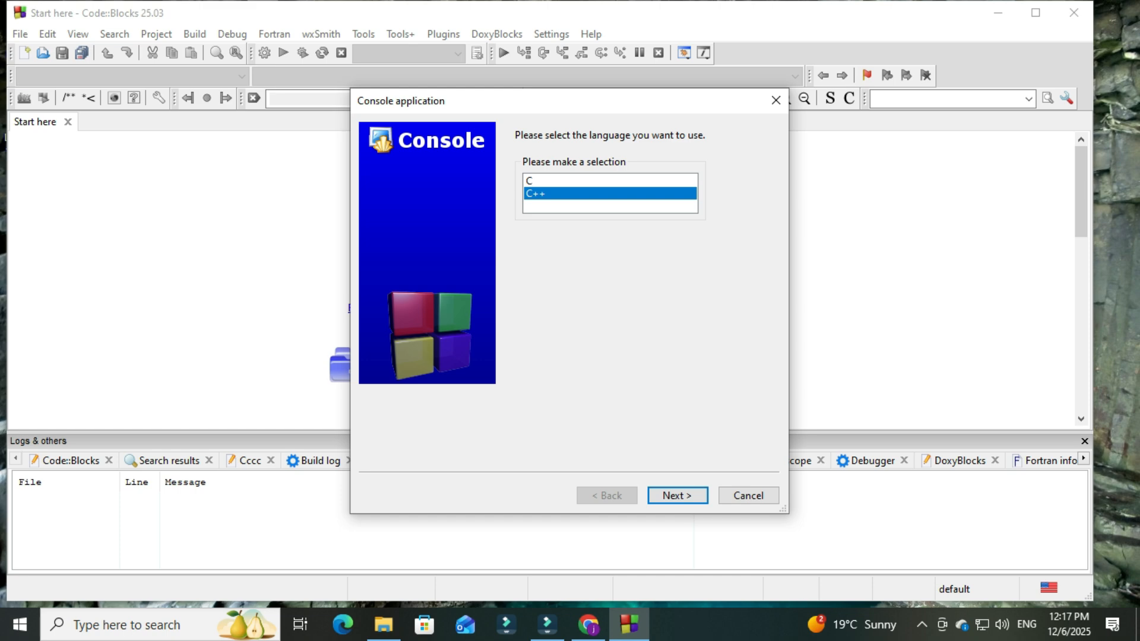
left_click(609, 180)
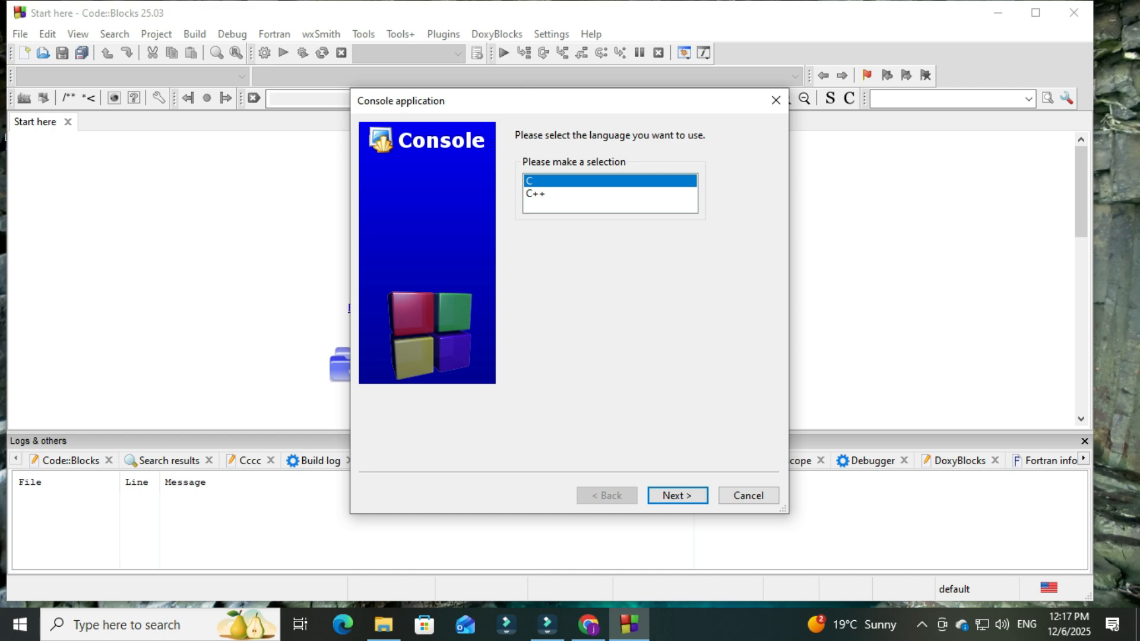
key("Return")
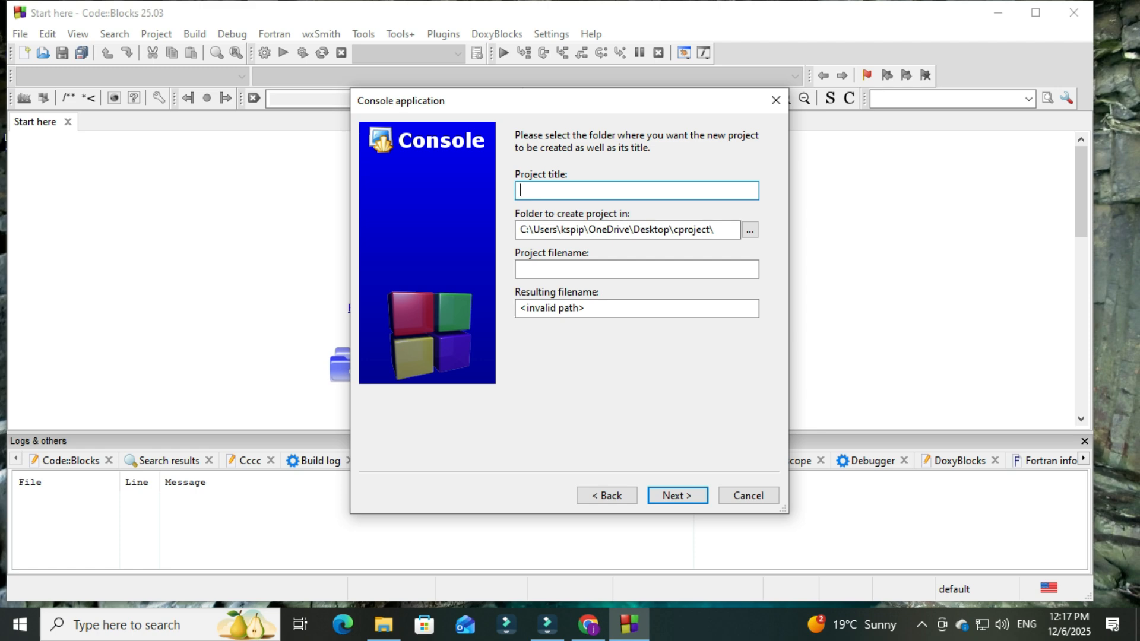
Title the project "we" and browse to E:\New folder for the project's location
type("we")
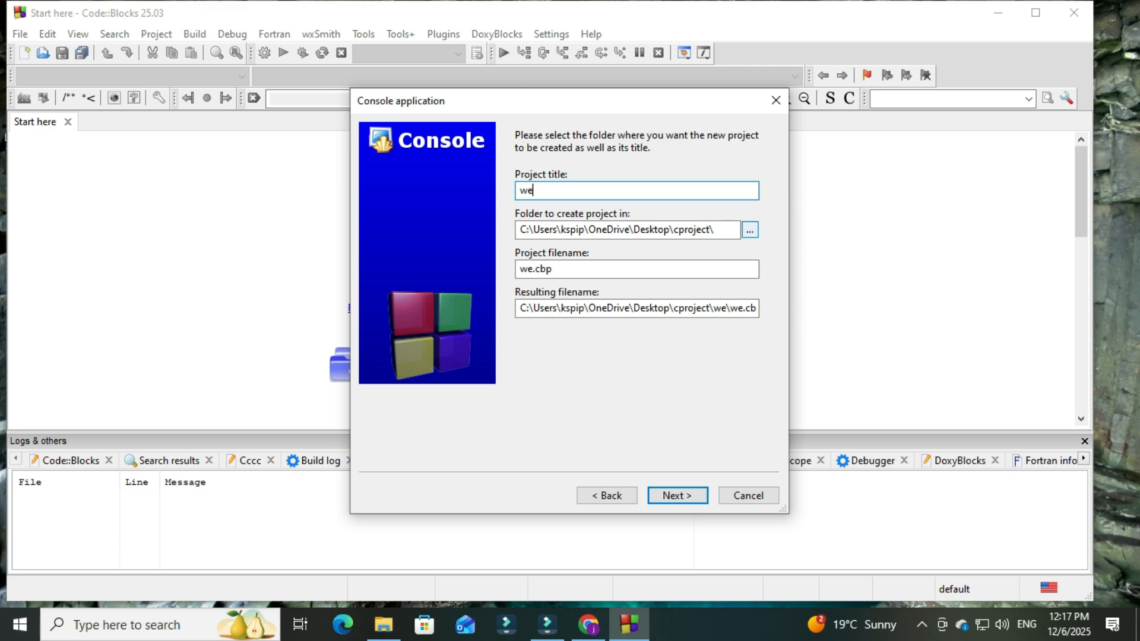
left_click(750, 230)
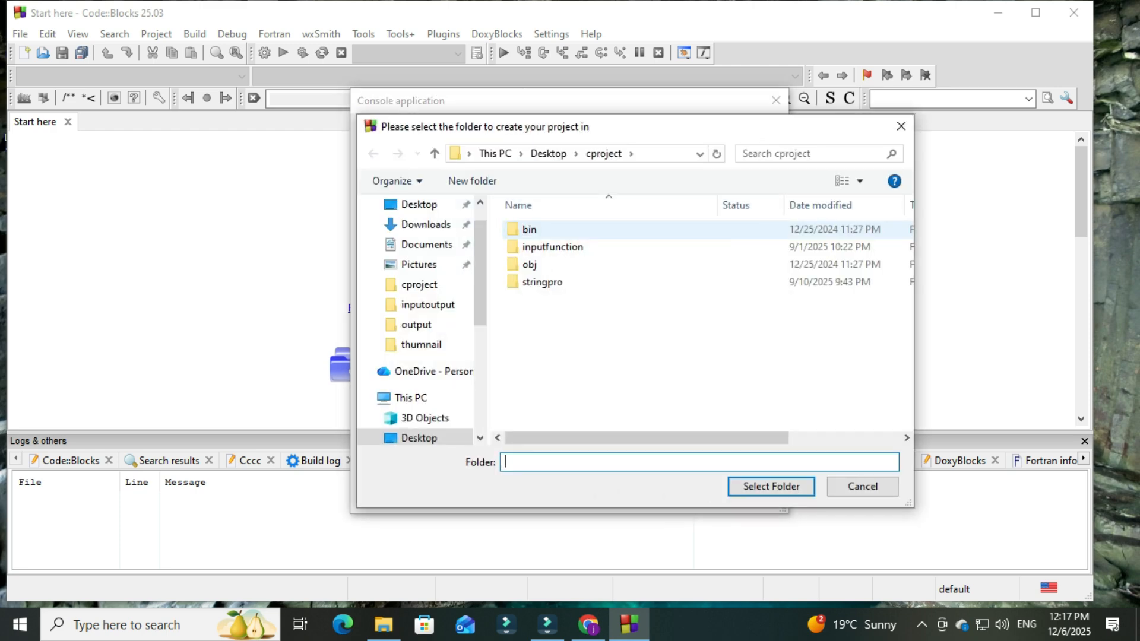
scroll(422, 321, "down", 2)
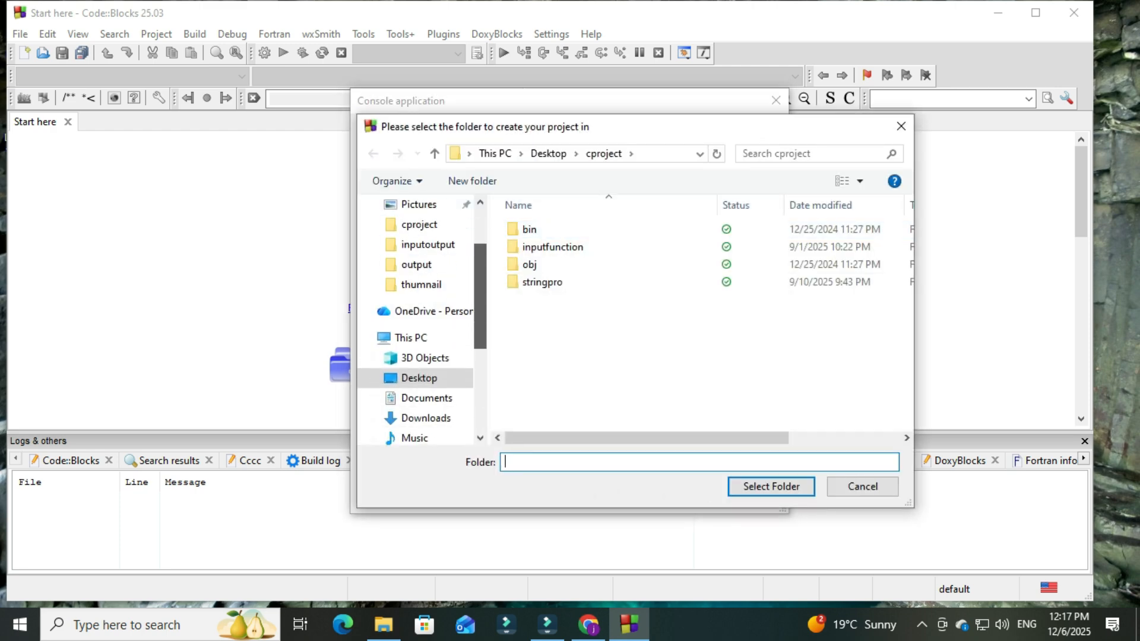
scroll(416, 321, "down", 2)
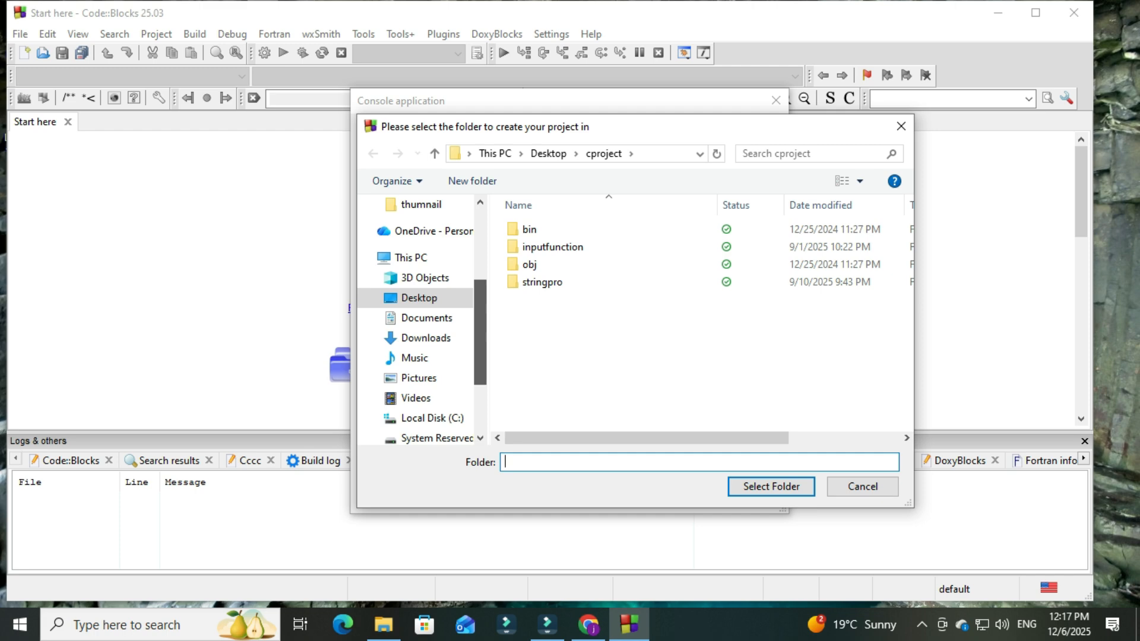
scroll(421, 385, "down", 3)
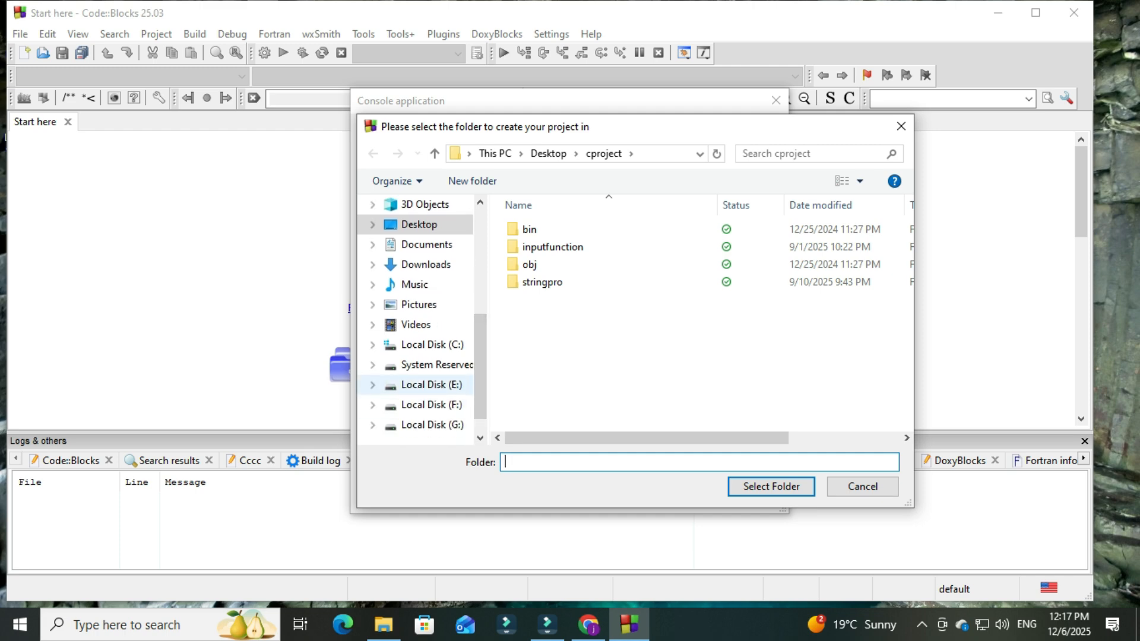
left_click(422, 385)
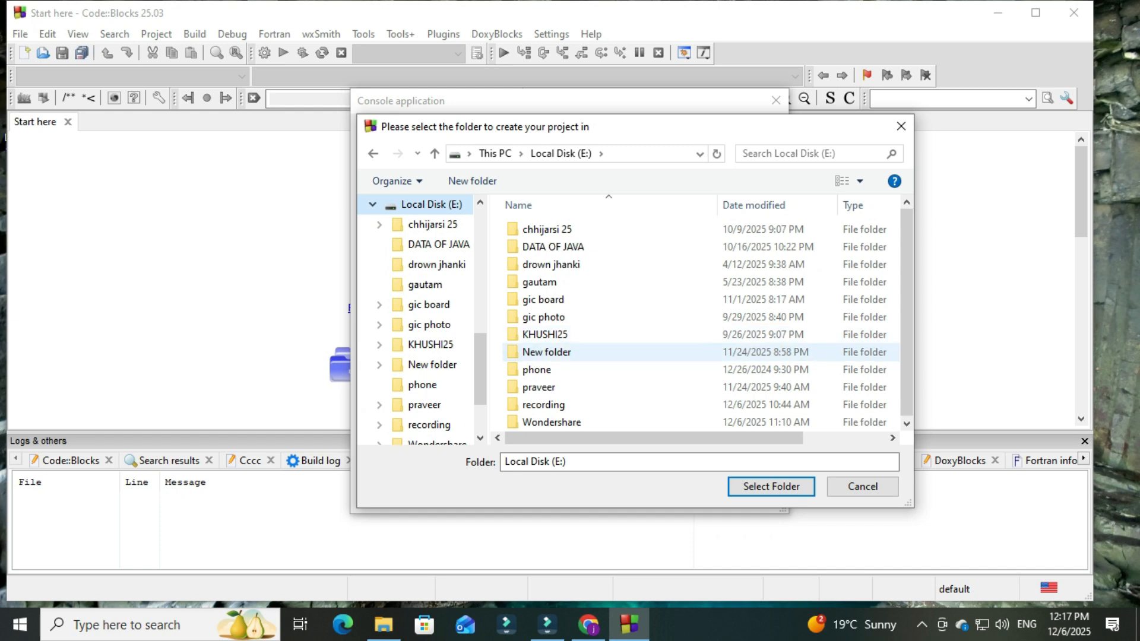
double_click(546, 352)
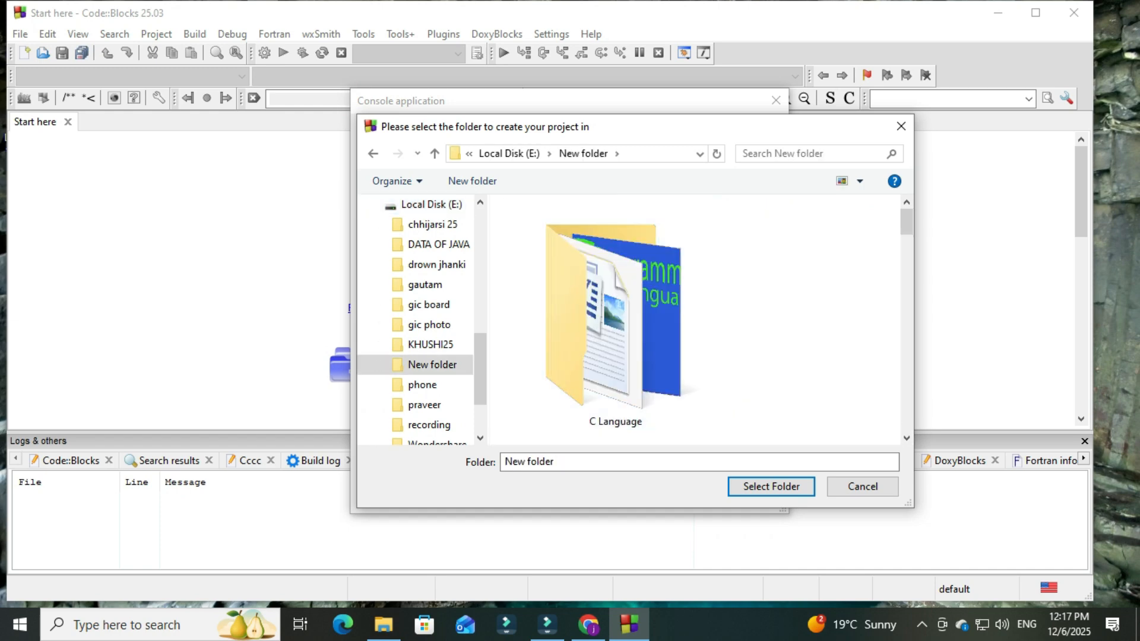
Set the project's folder to E:\New folder\C Language\wel and continue to the compiler settings
scroll(695, 320, "down", 2)
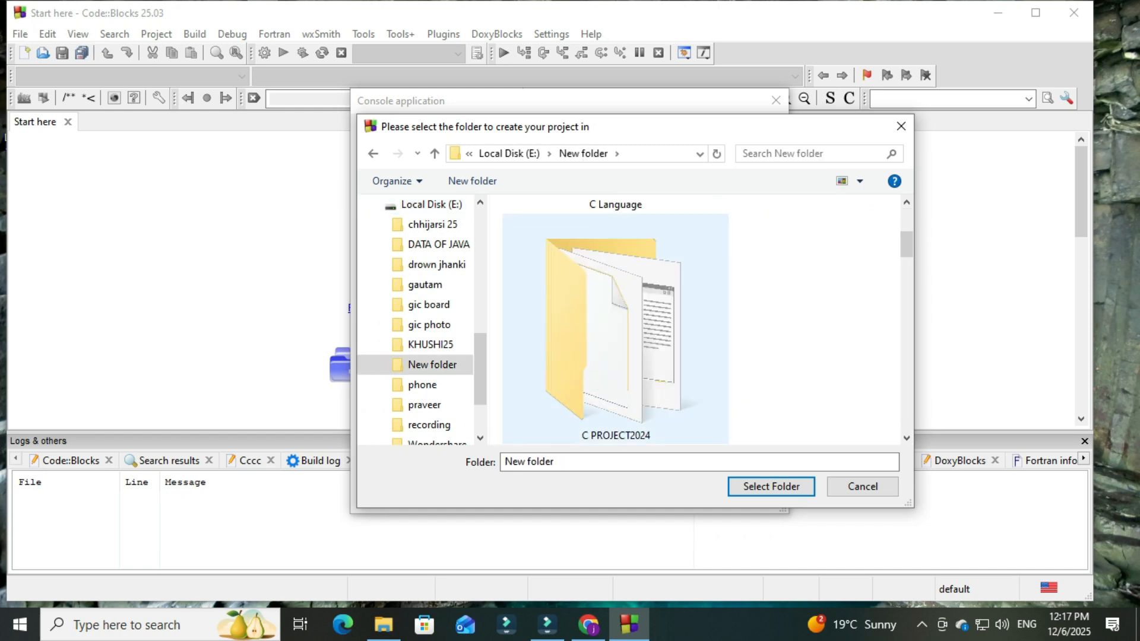
double_click(618, 368)
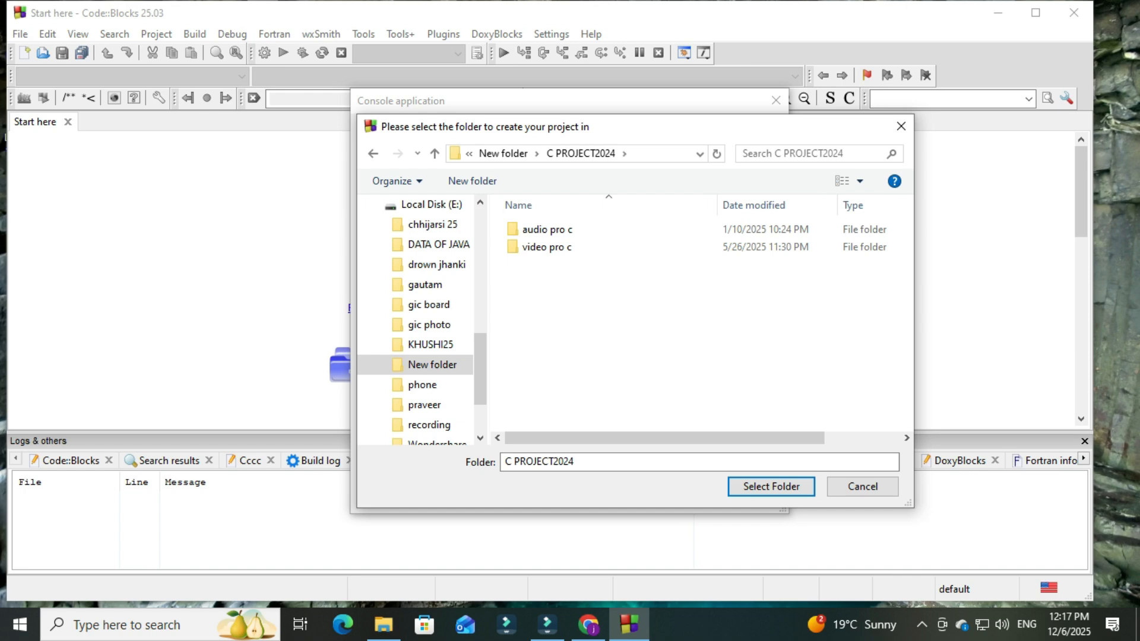
left_click(434, 153)
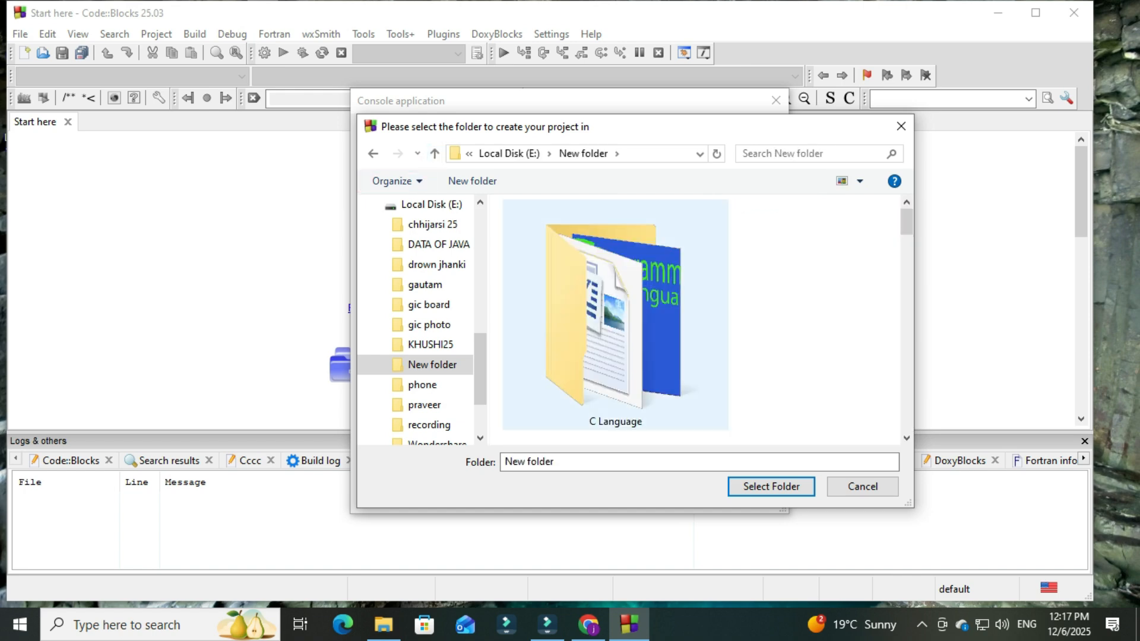
double_click(615, 314)
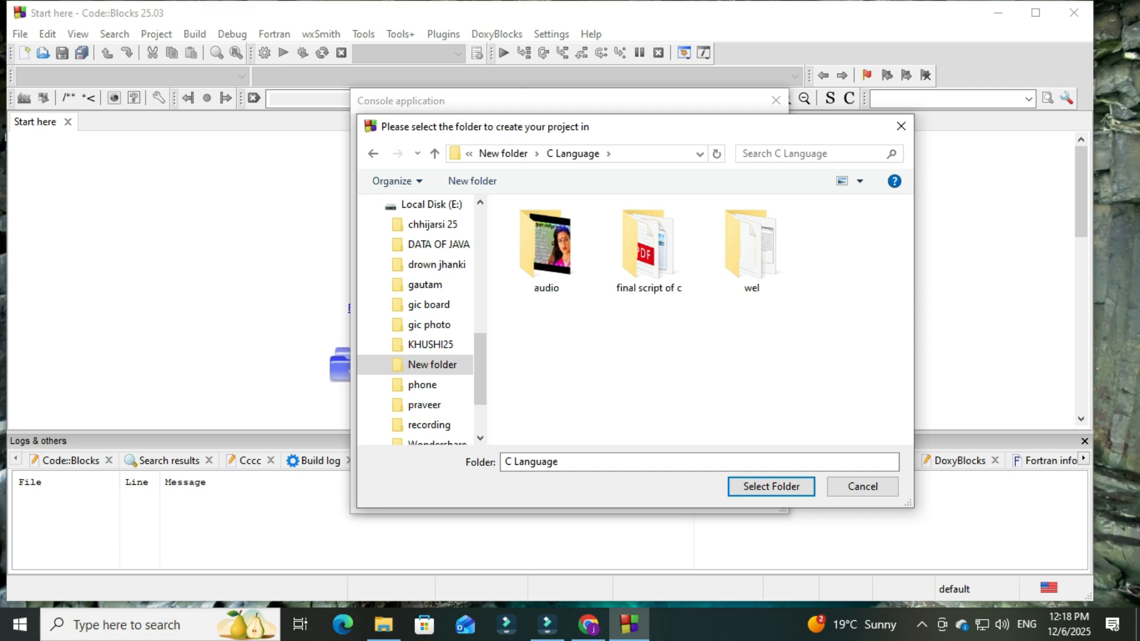
double_click(751, 247)
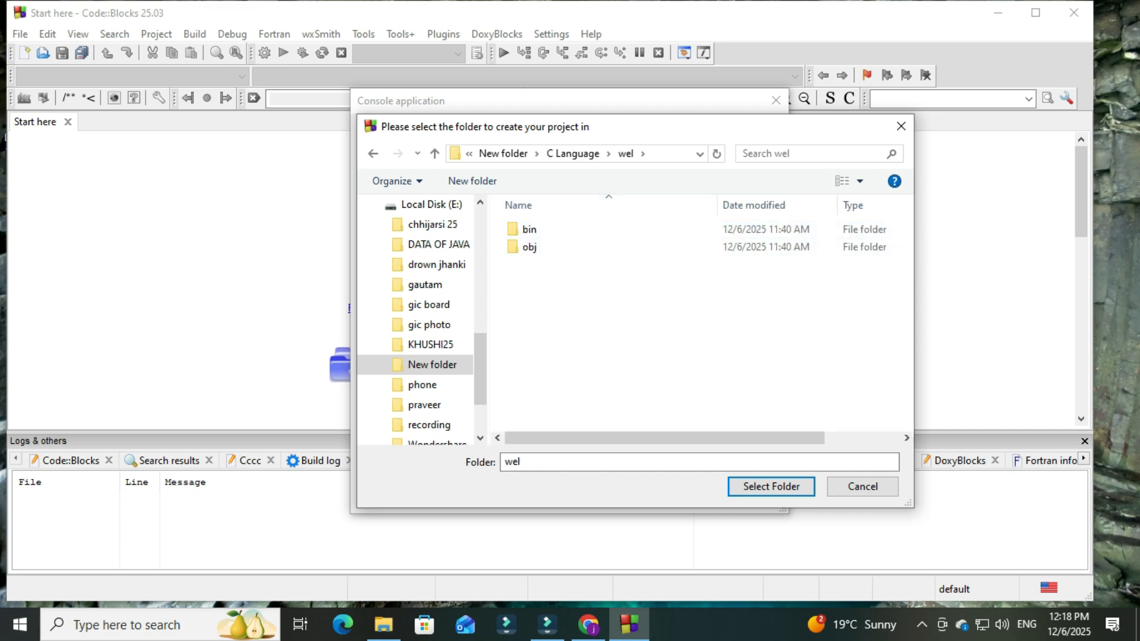
left_click(434, 154)
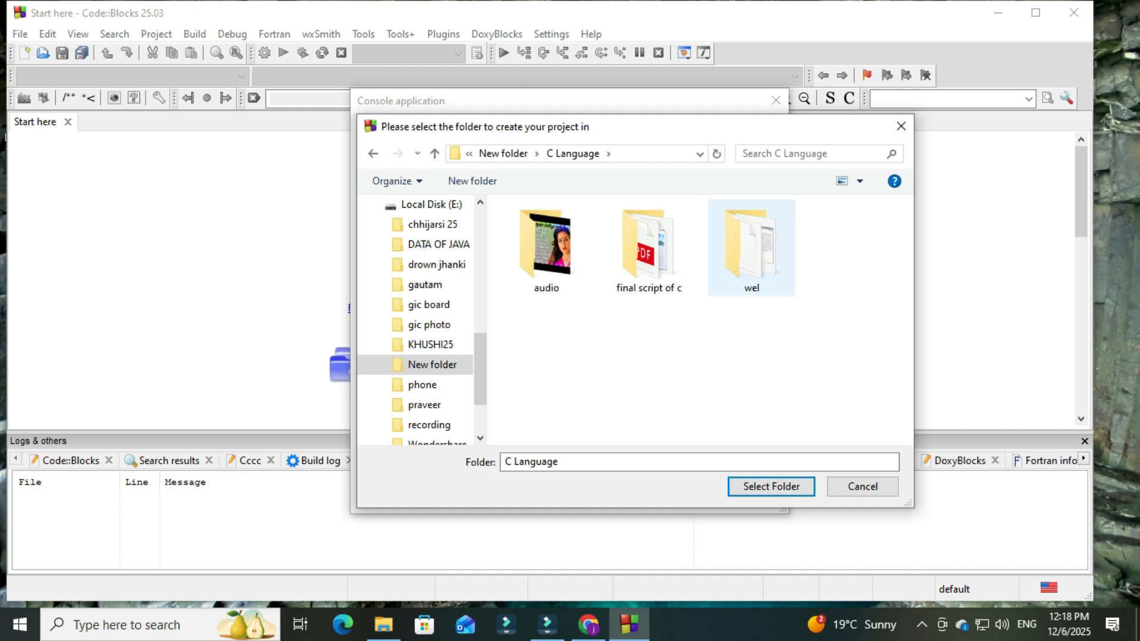
left_click(751, 247)
left_click(771, 487)
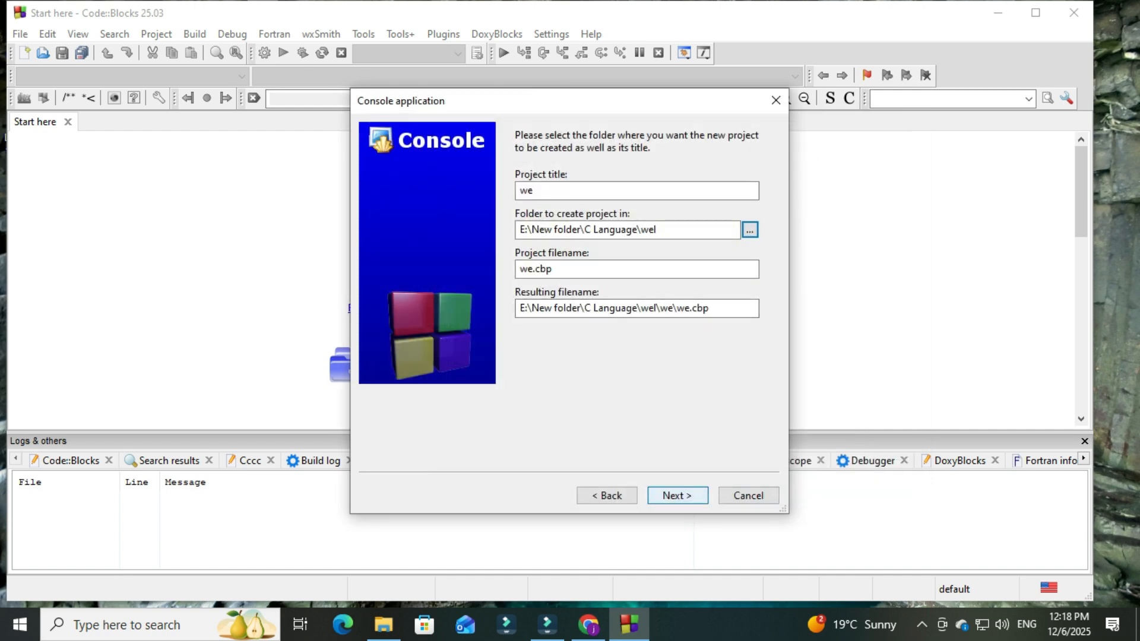
left_click(678, 495)
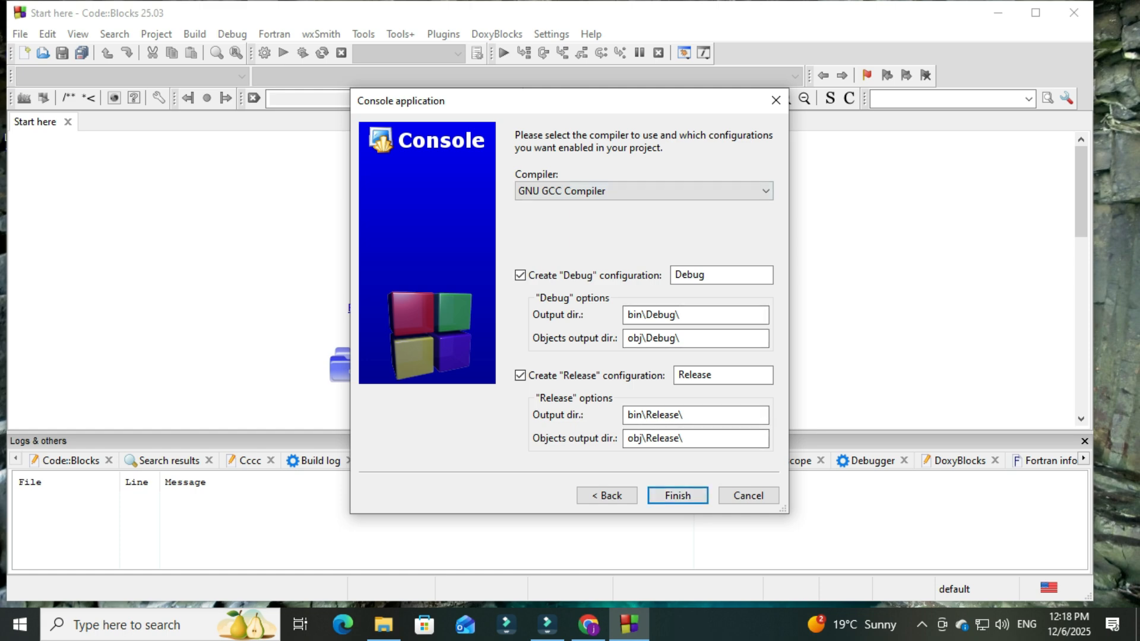
Keep GNU GCC Compiler with the Debug and Release configurations, finish the project, and stop at the wxWidgets debug alert
left_click(677, 191)
left_click(677, 192)
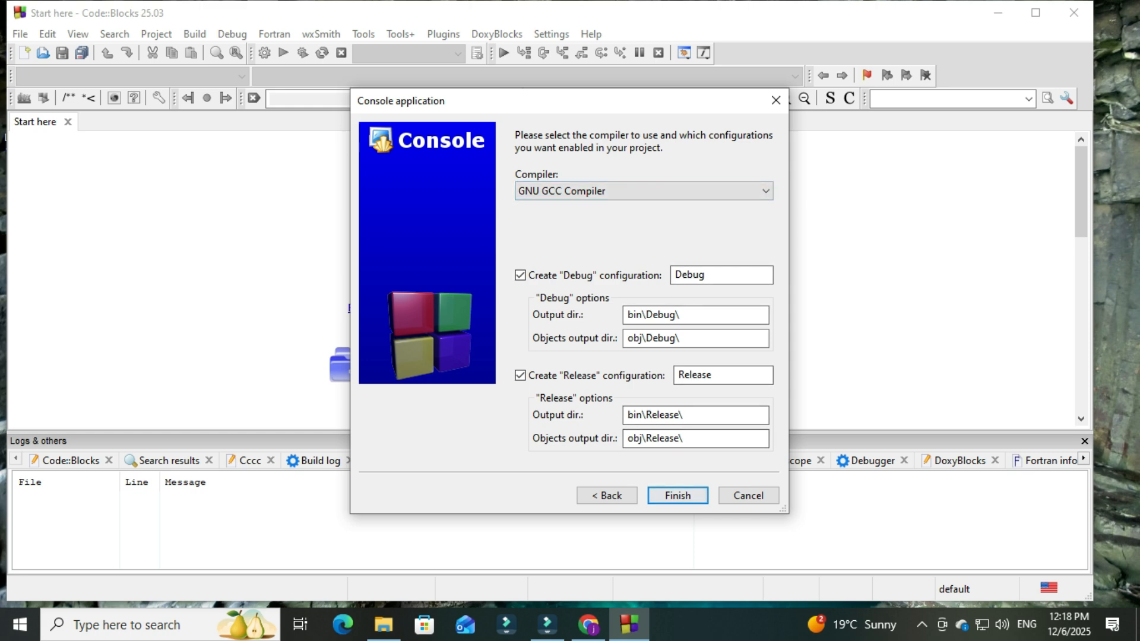
left_click(678, 495)
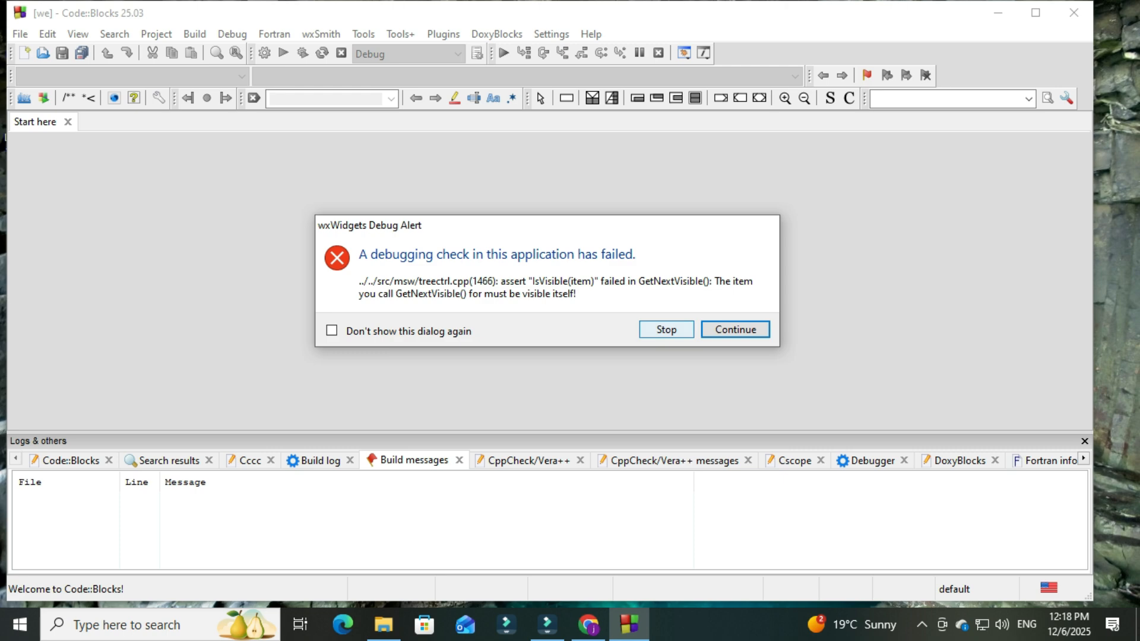
left_click(666, 329)
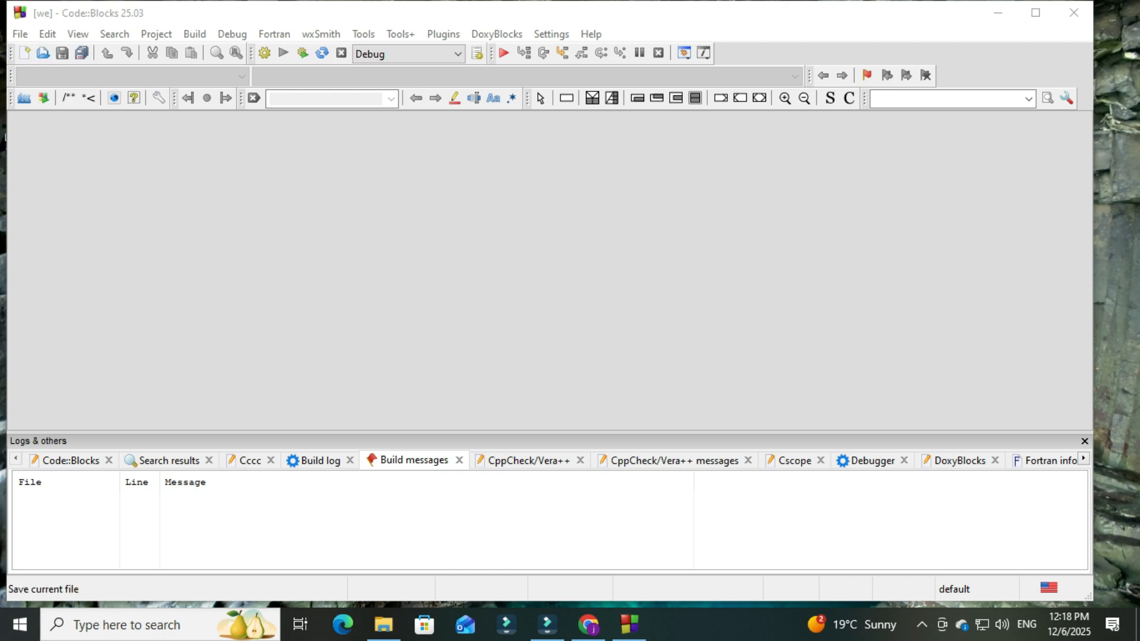
Open the existing main C source file from the wel folder
key("alt+f")
key("Down")
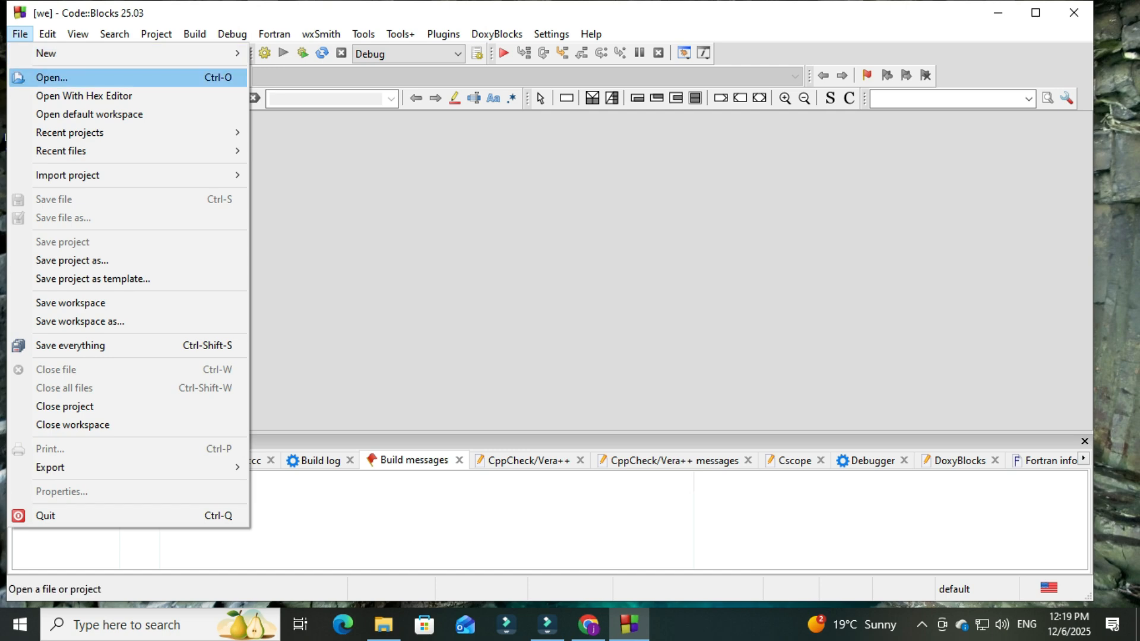
key("Return")
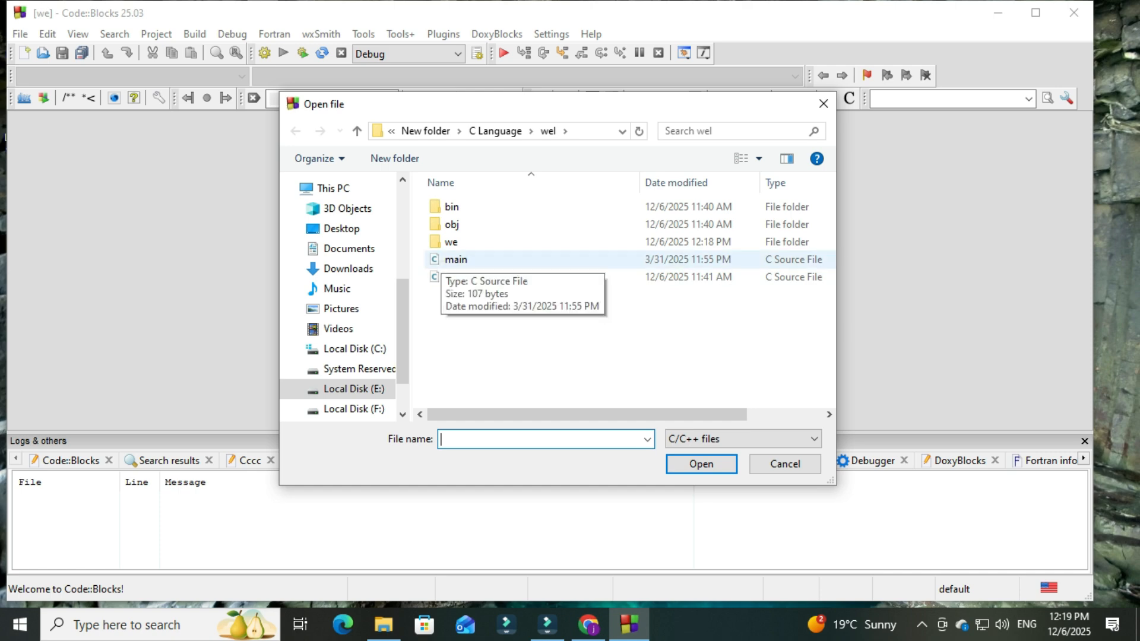
double_click(455, 260)
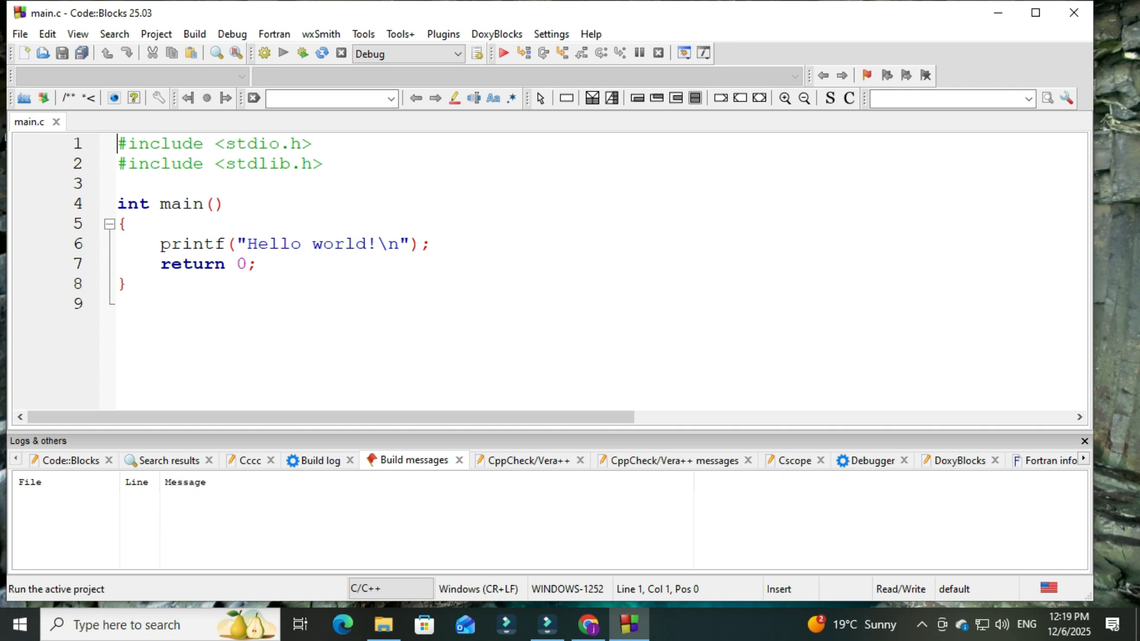
Build and run the project, and reposition the console output window below the code in main.c
left_click(302, 52)
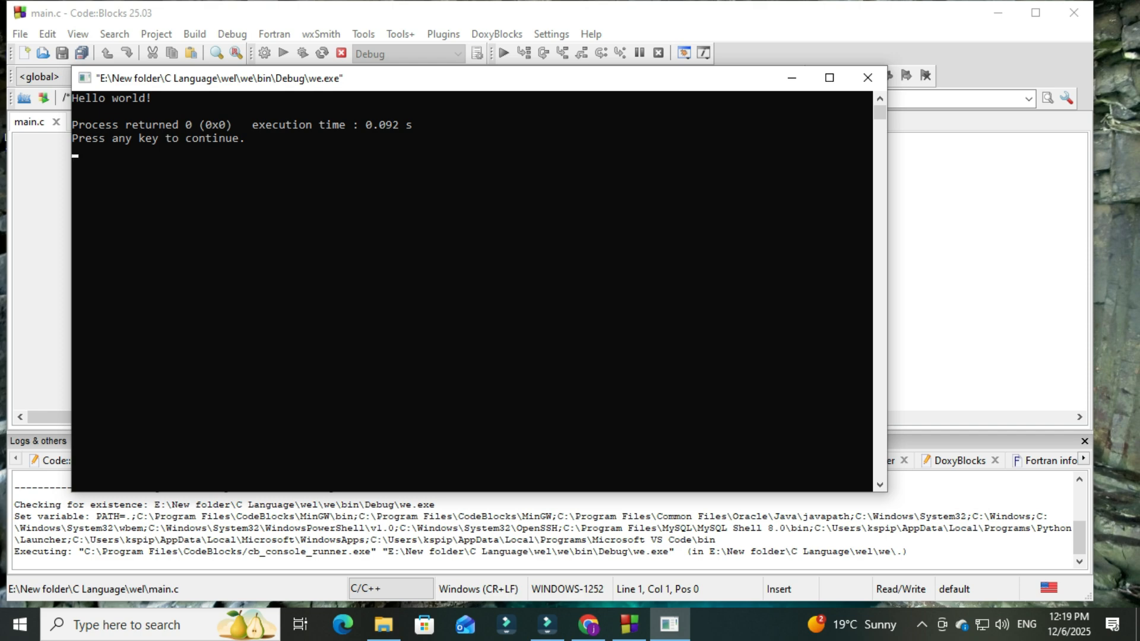
left_click_drag(449, 104, 682, 172)
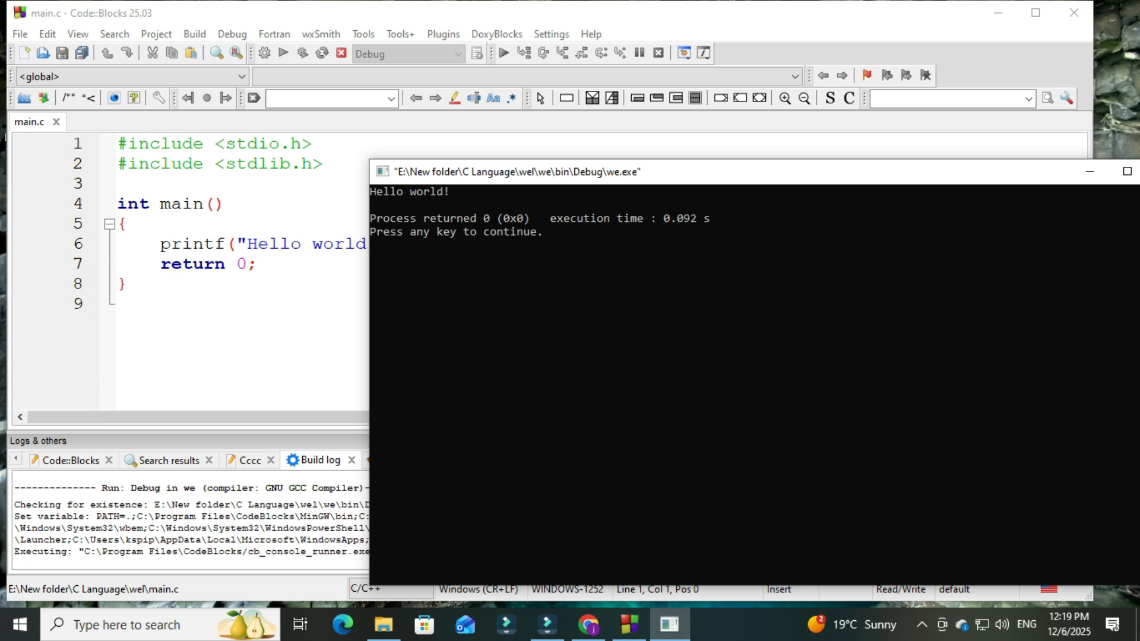
left_click_drag(652, 178, 369, 315)
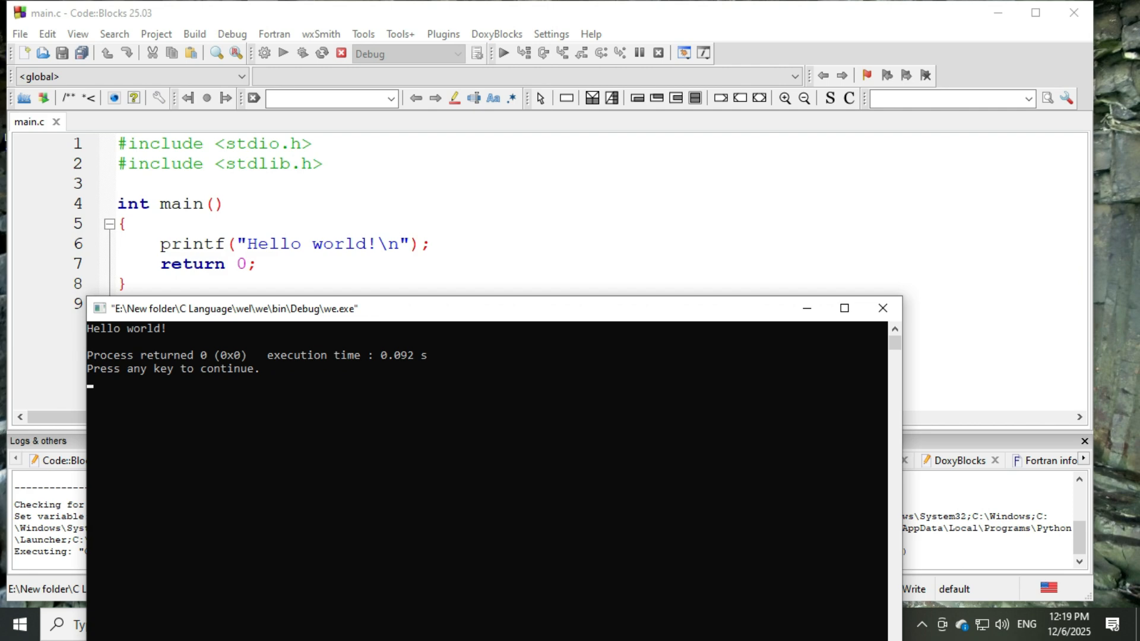